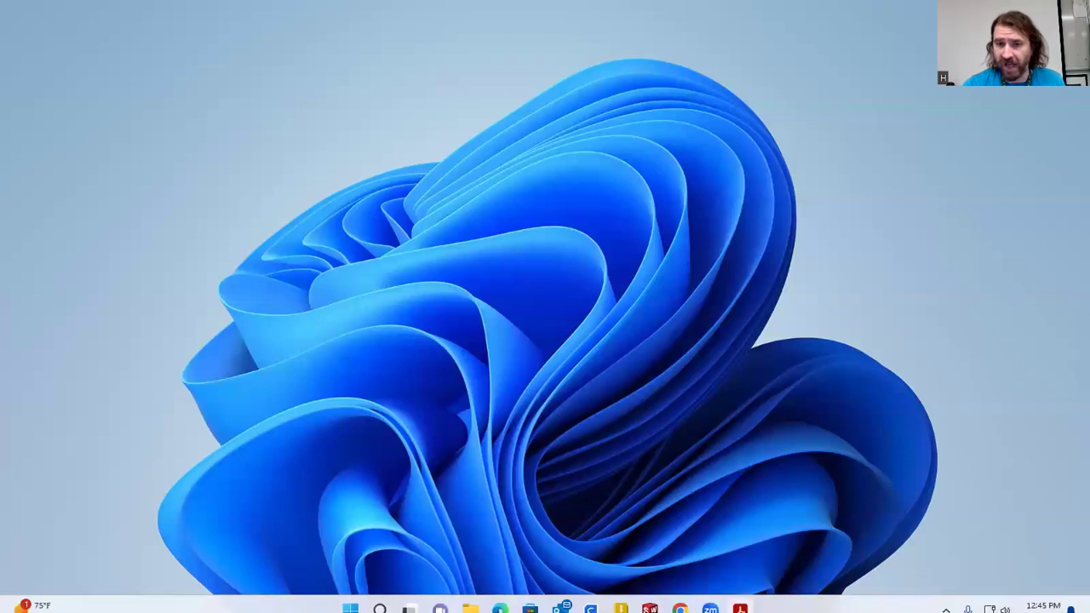
- Switch to Autodesk Inventor and close the open Part4 and Part3 documents without saving changes
click(621, 603)
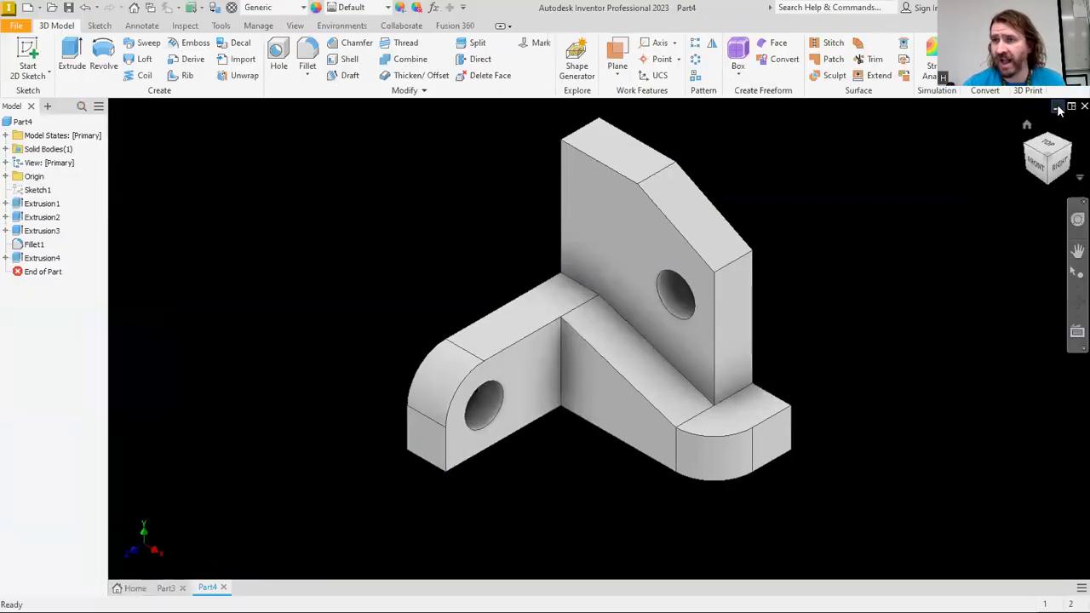
click(1084, 106)
click(511, 327)
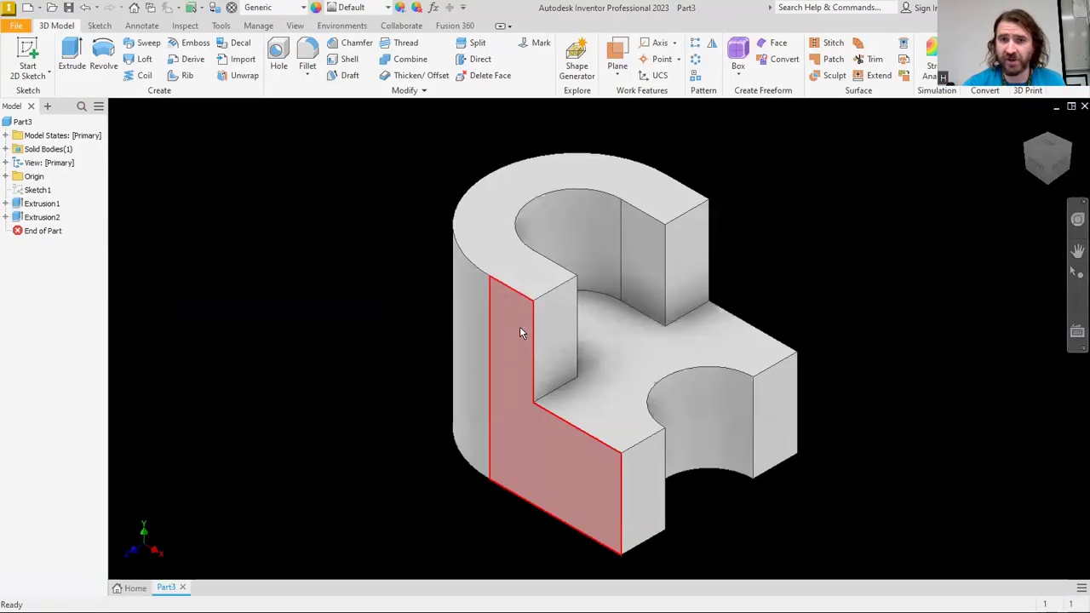
click(1084, 106)
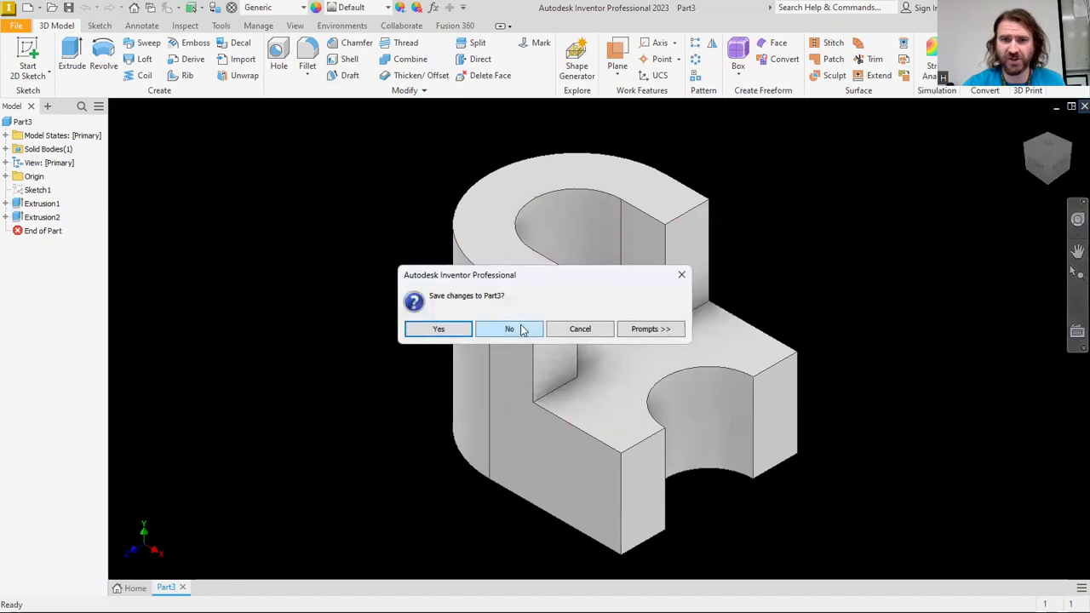
click(510, 328)
- Create a new metric part from the Standard (mm).ipt template and start a sketch on the front XY plane
click(28, 7)
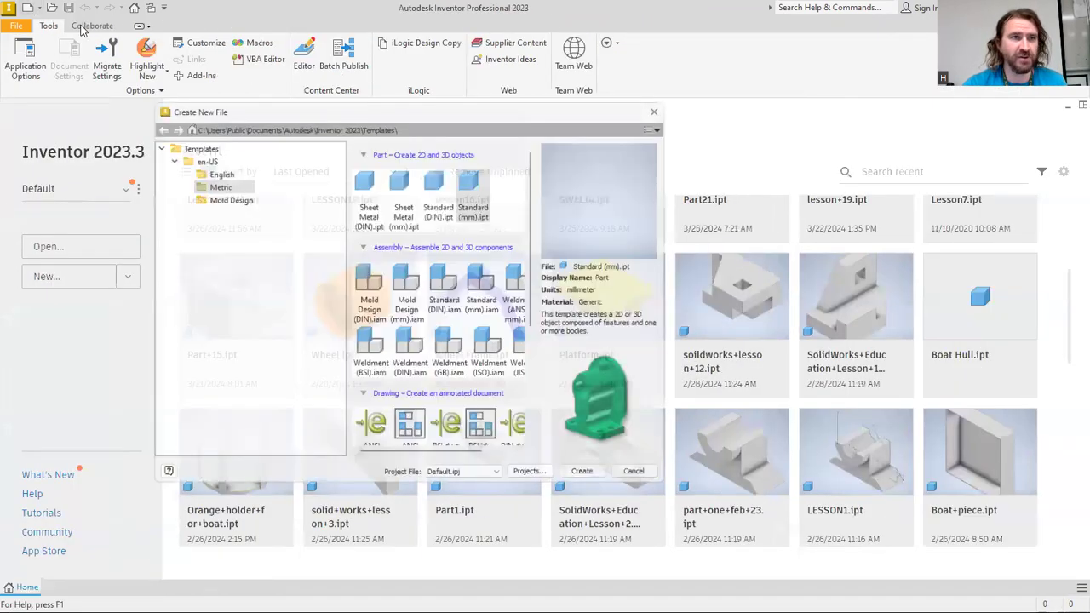
double_click(481, 183)
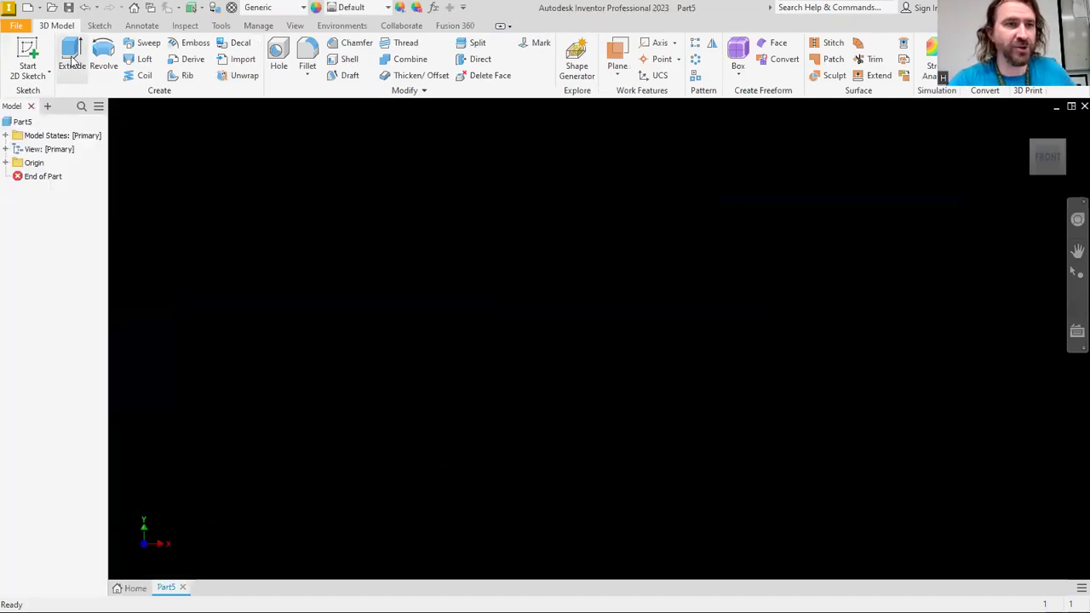
click(28, 60)
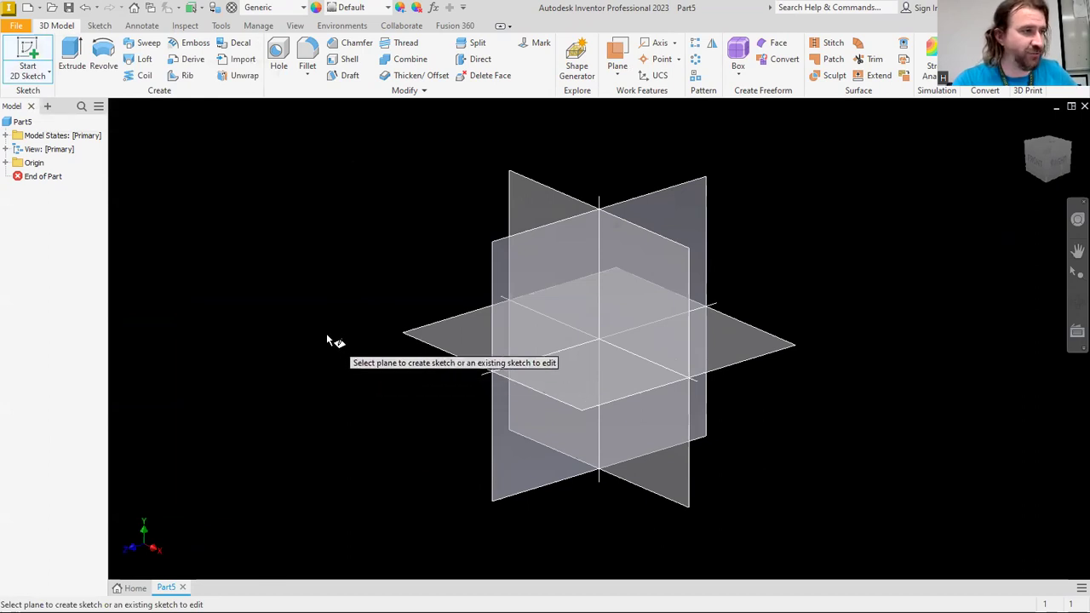
click(523, 220)
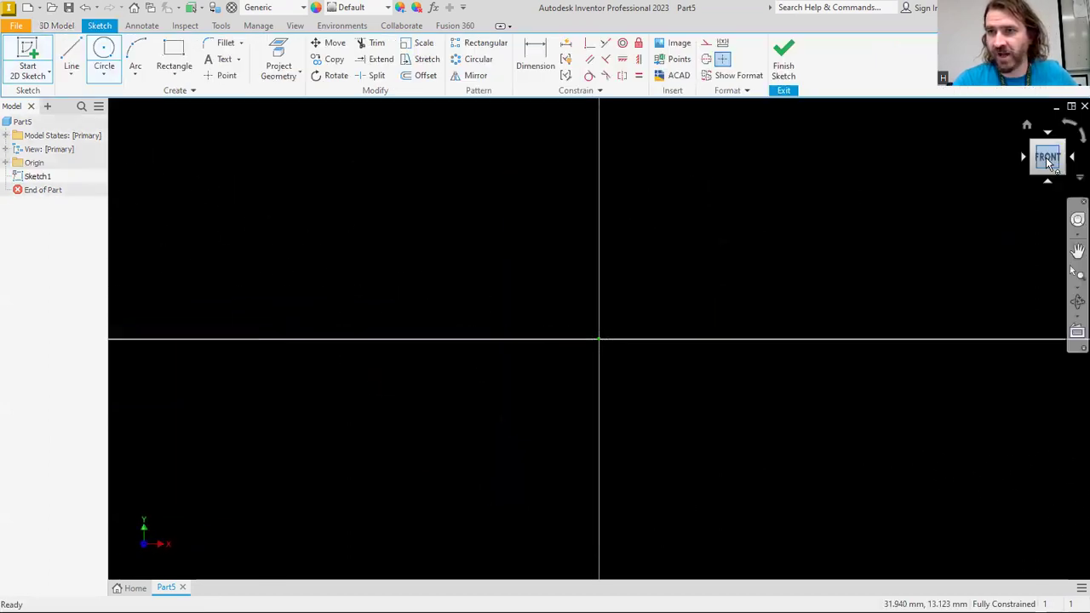
- Draw a 70 mm horizontal line from the origin and a 10 mm vertical line up from its far end
click(71, 58)
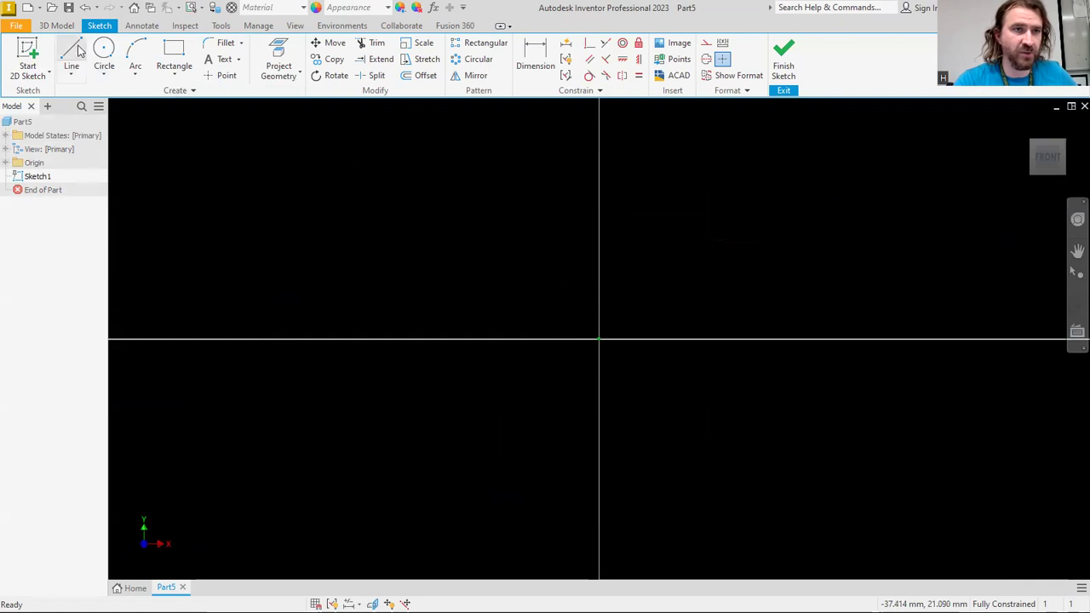
click(600, 339)
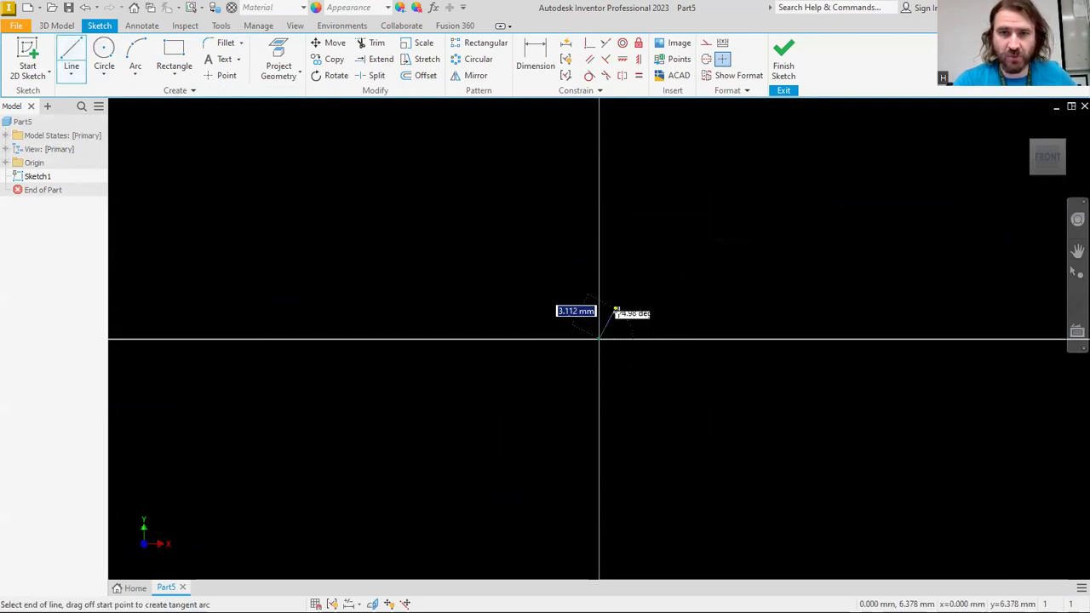
text(70)
key(Return)
click(1047, 158)
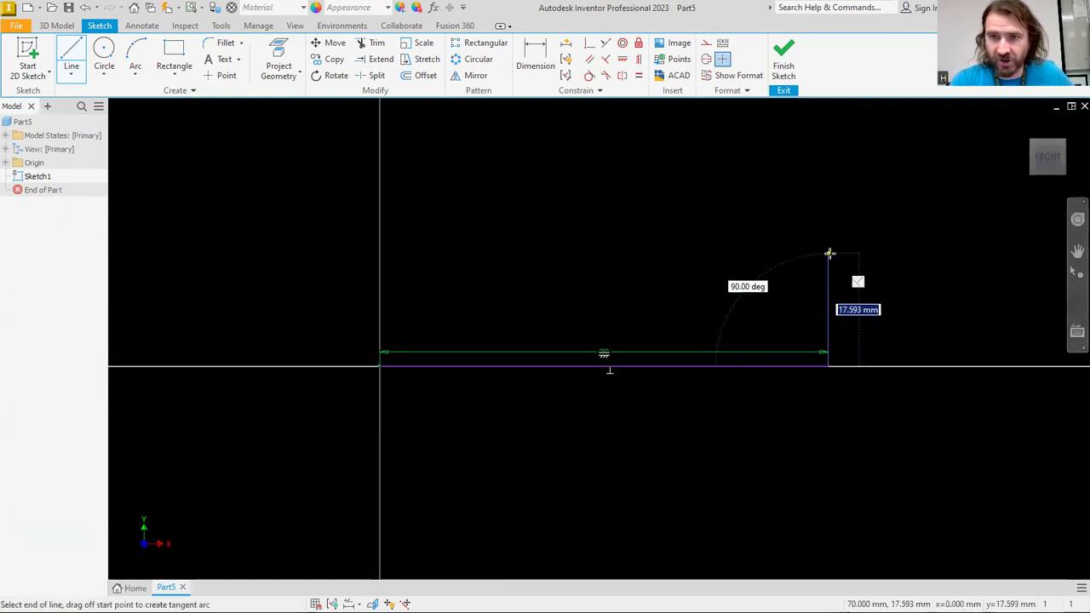
text(10)
key(Return)
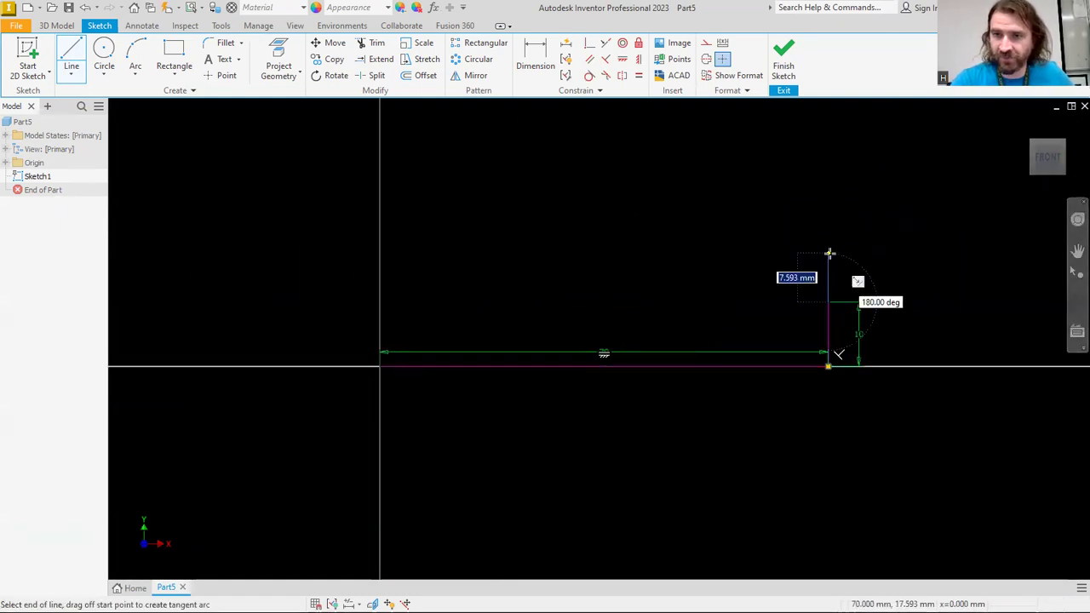
- Close the base rectangle with lines back to the origin and move its 70 mm dimension below the bottom edge
click(380, 302)
click(378, 365)
right_click(295, 262)
click(373, 256)
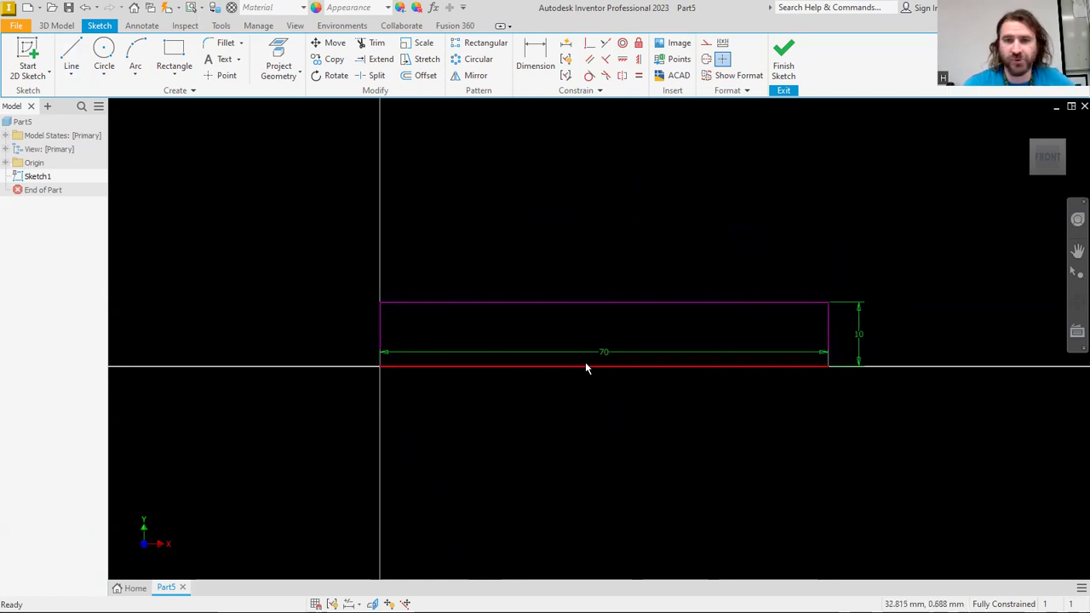
drag(609, 356, 616, 396)
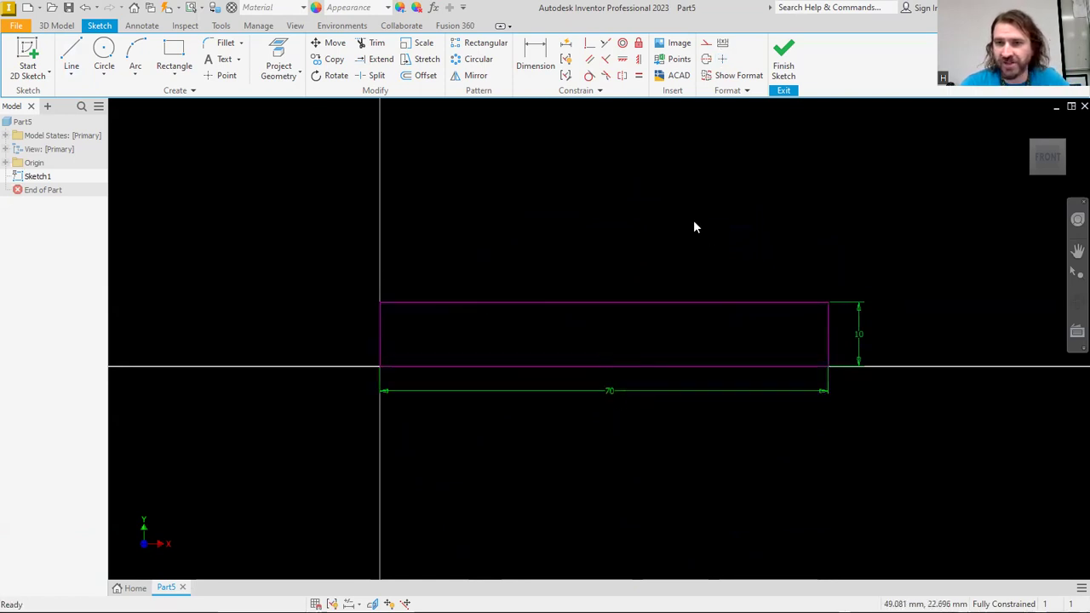
- From the base rectangle's upper-left corner, draw connected lines 30 mm up, 10 mm right, 20 mm down and 20 mm right
click(73, 63)
click(381, 302)
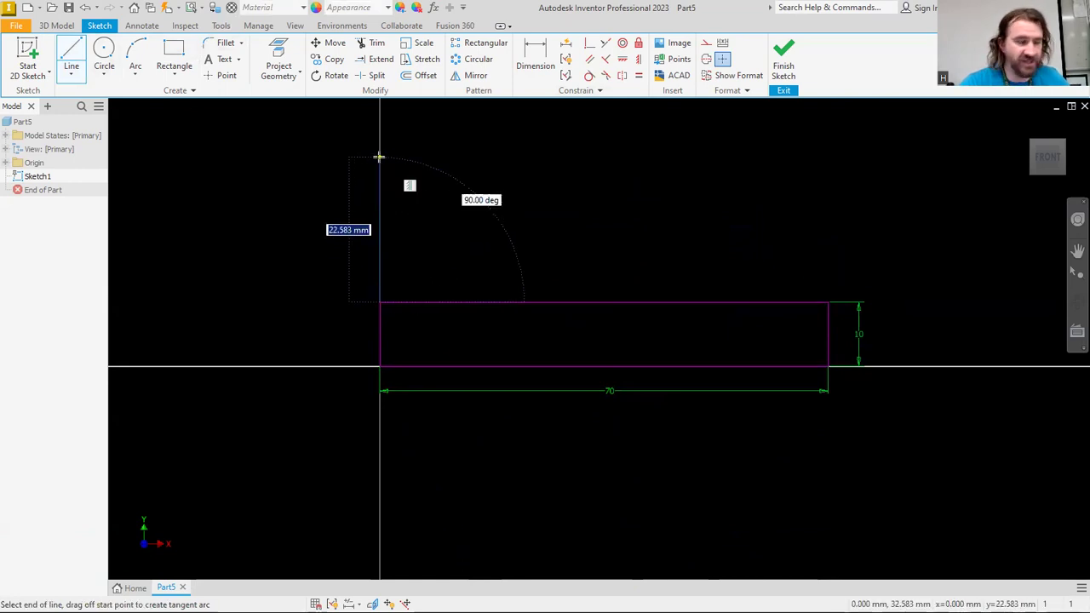
text(30)
key(Return)
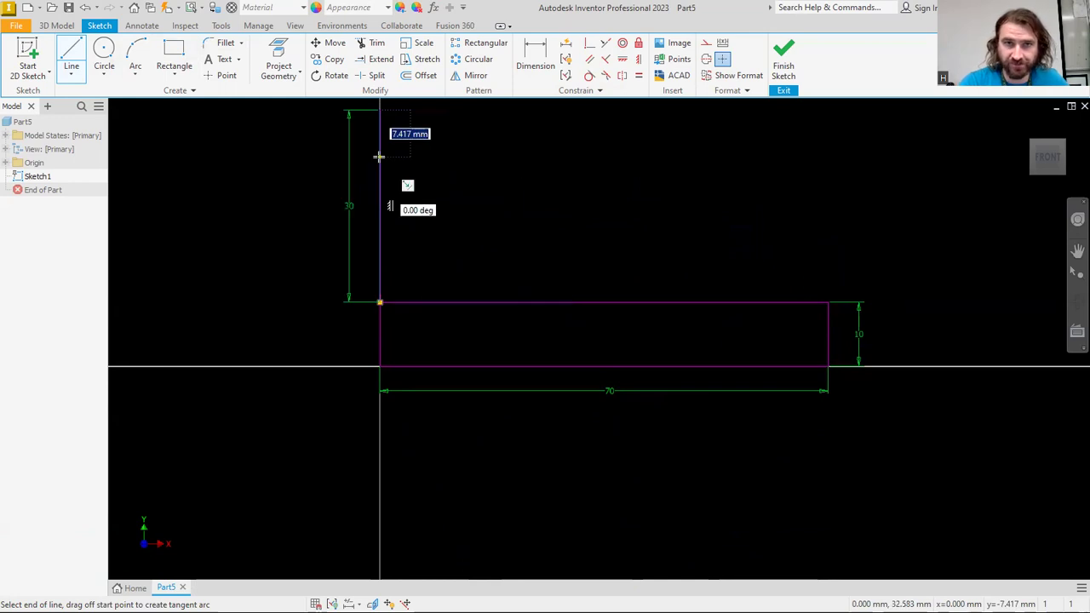
scroll(455, 119, down, 3)
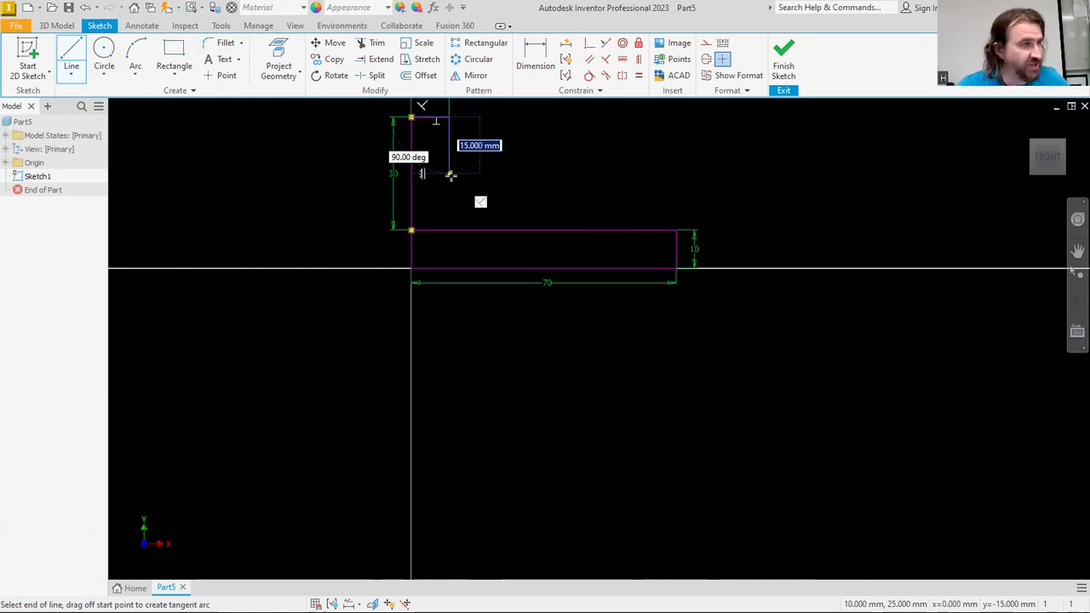
text(20)
key(Return)
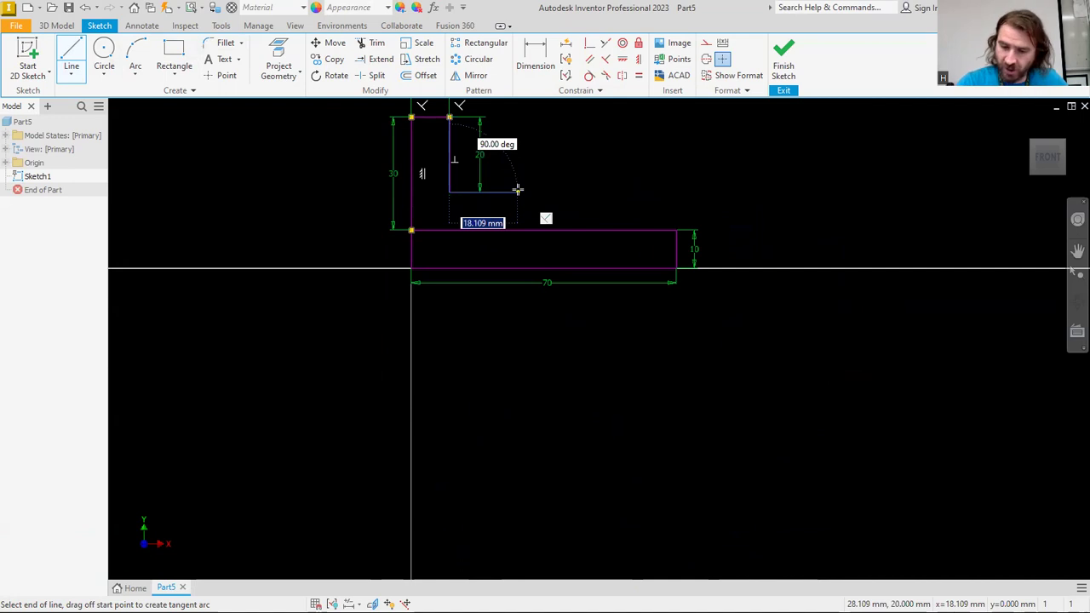
text(20)
key(Return)
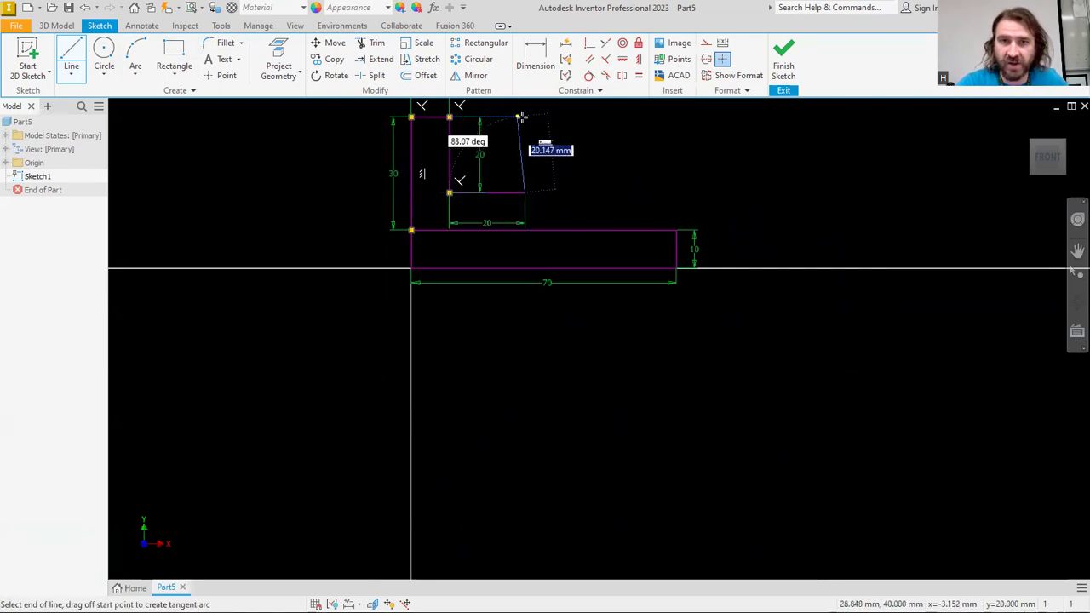
- Continue the U-shaped profile 20 mm up, 10 mm right and 30 mm down to the base rectangle's top edge
text(20)
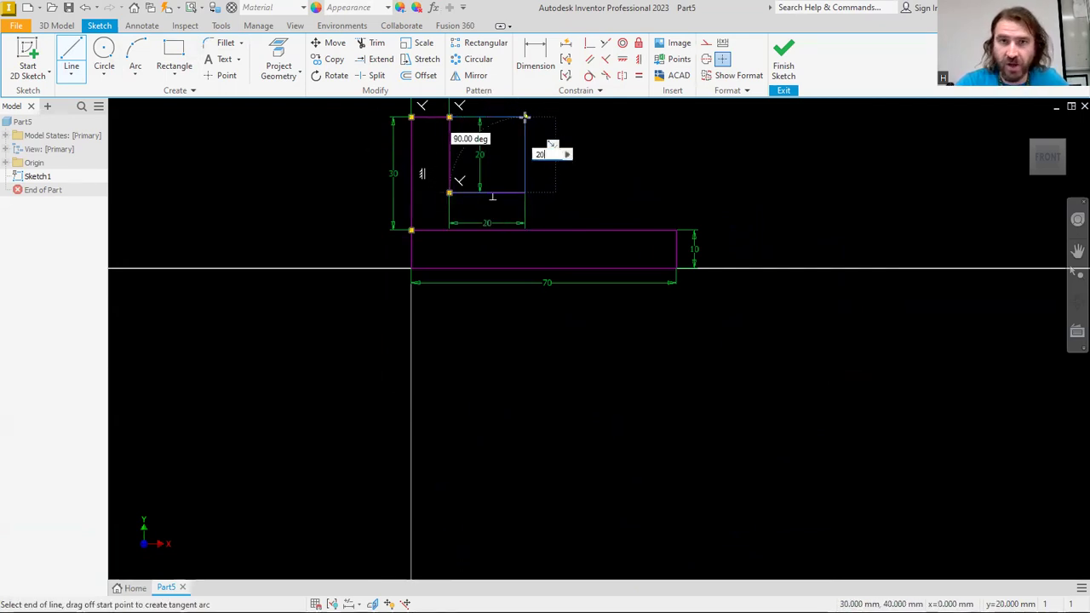
key(Return)
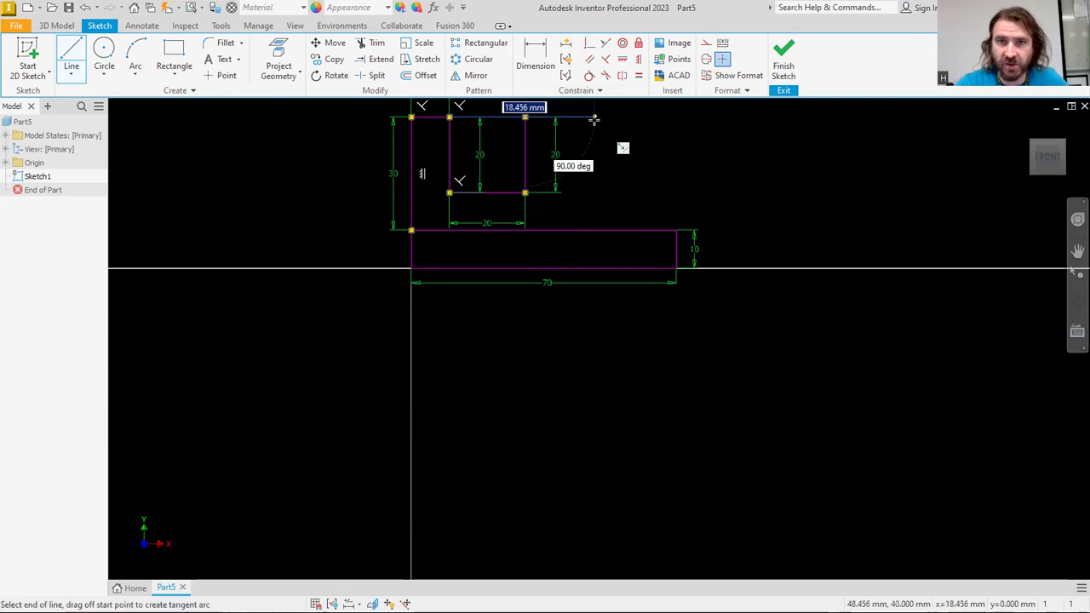
text(10)
key(Return)
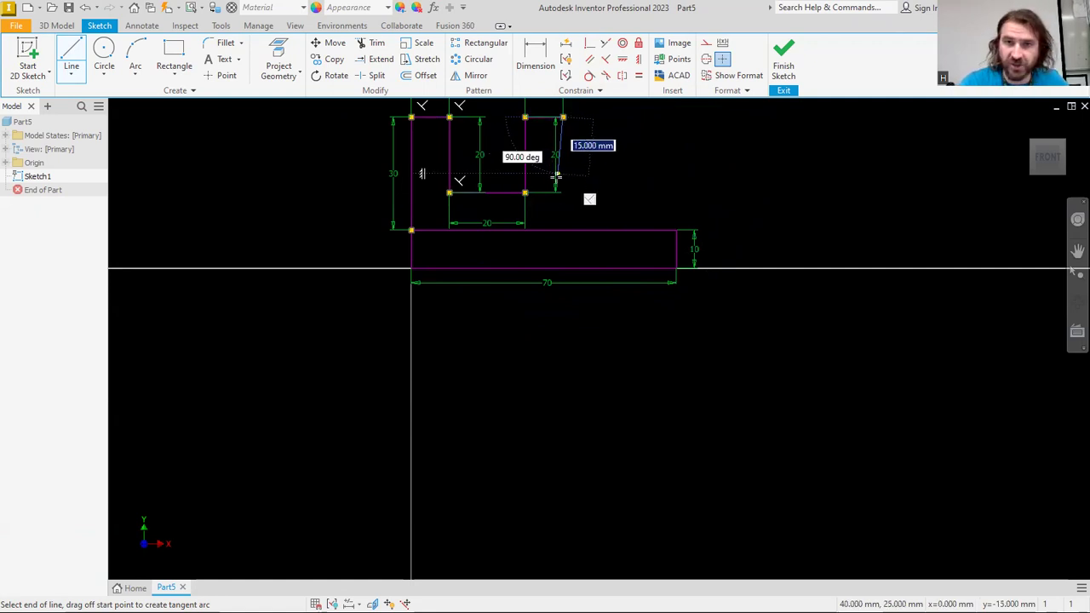
text(30)
key(Return)
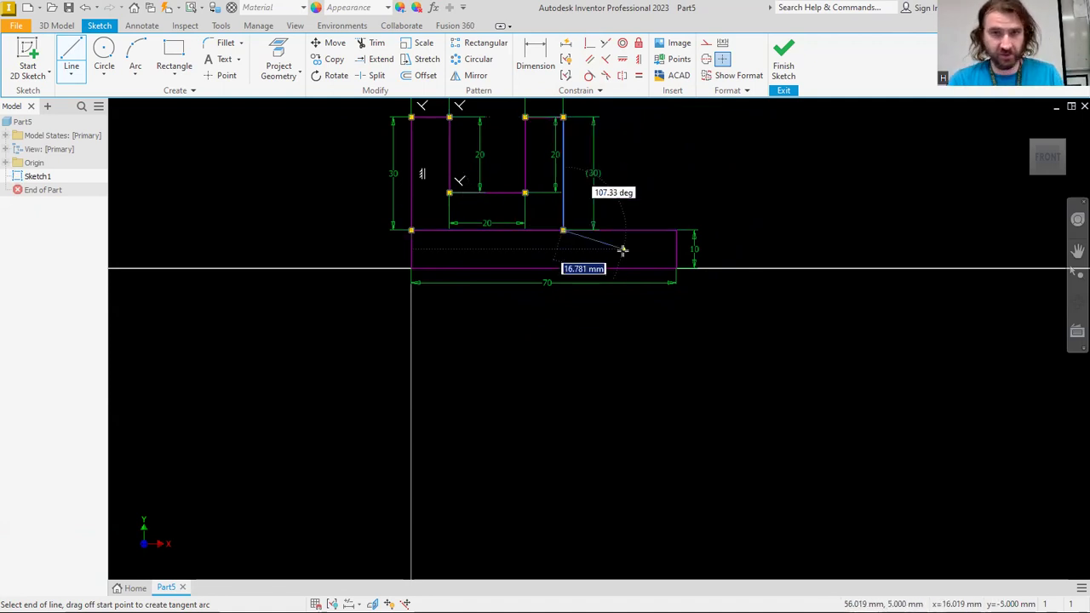
key(Escape)
- Move the slot's right-hand 20 mm depth dimension inside the slot and its 20 mm width dimension above the profile
click(1046, 156)
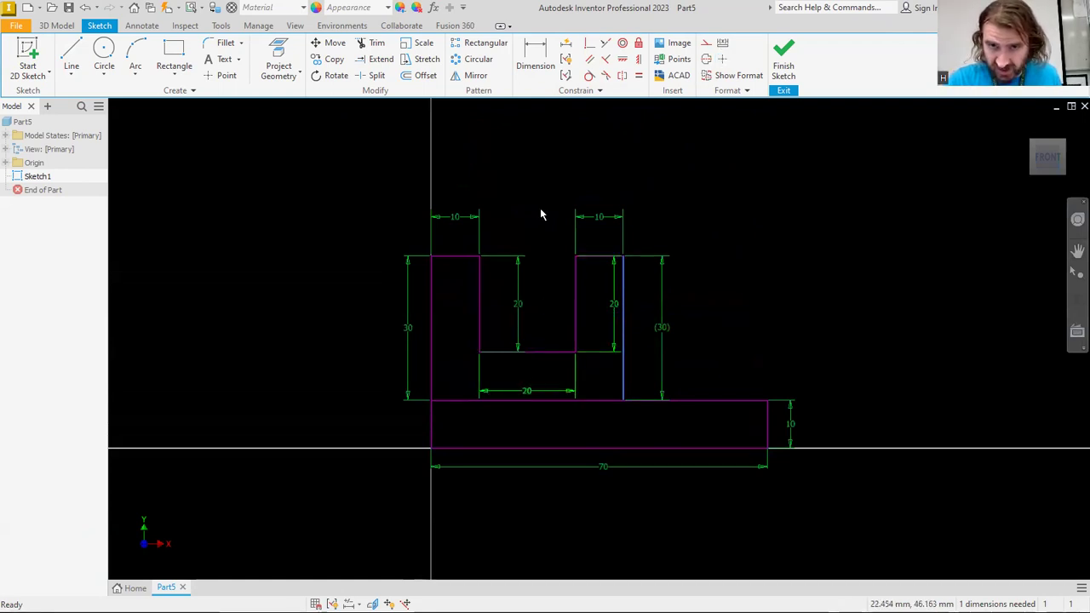
drag(612, 312, 539, 309)
drag(528, 394, 530, 213)
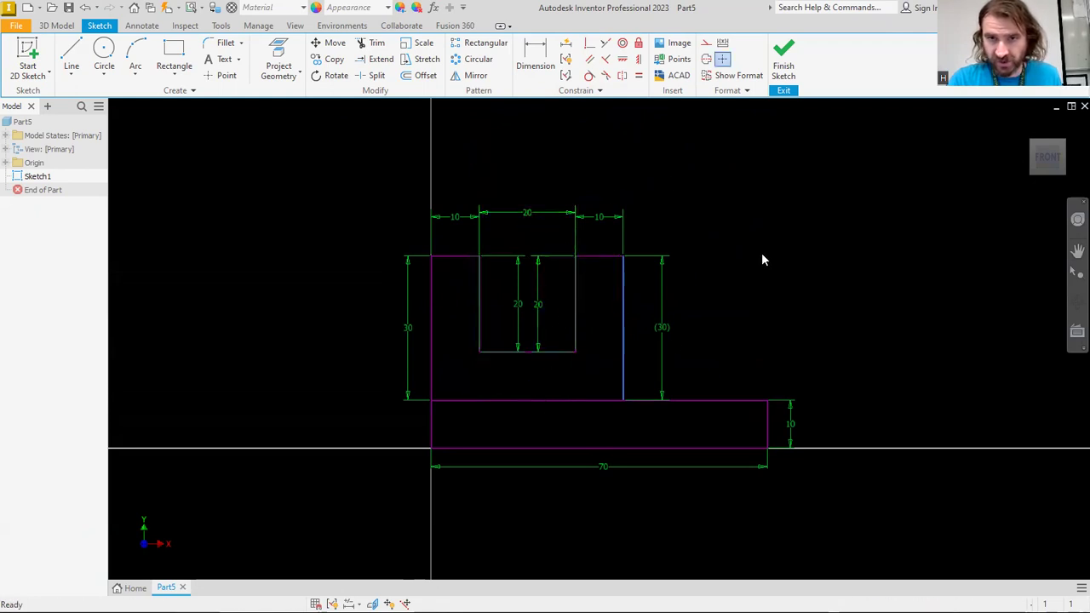
click(539, 60)
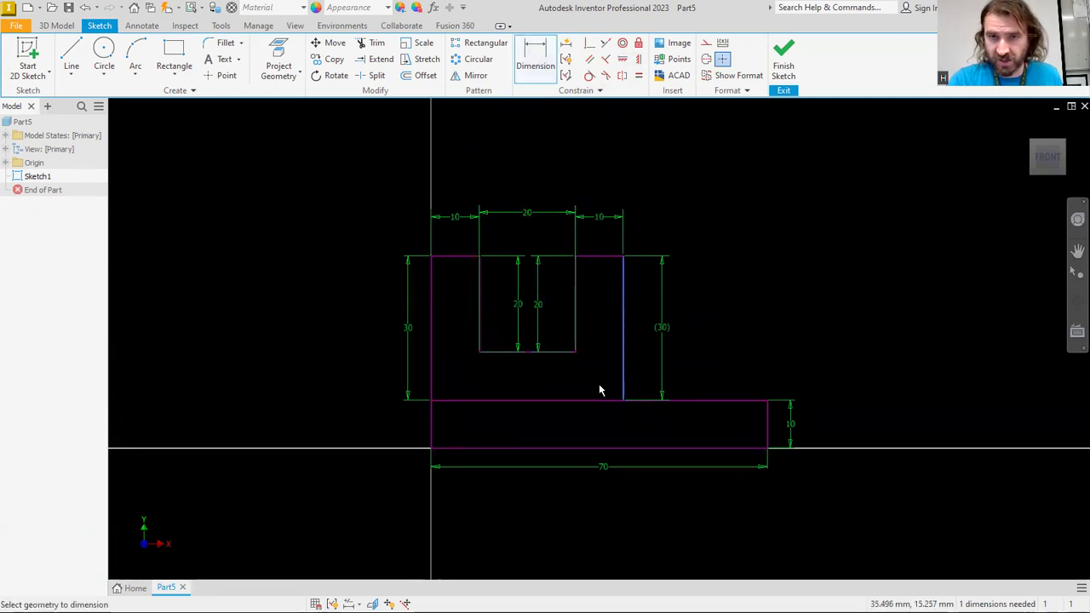
right_click(768, 285)
click(809, 289)
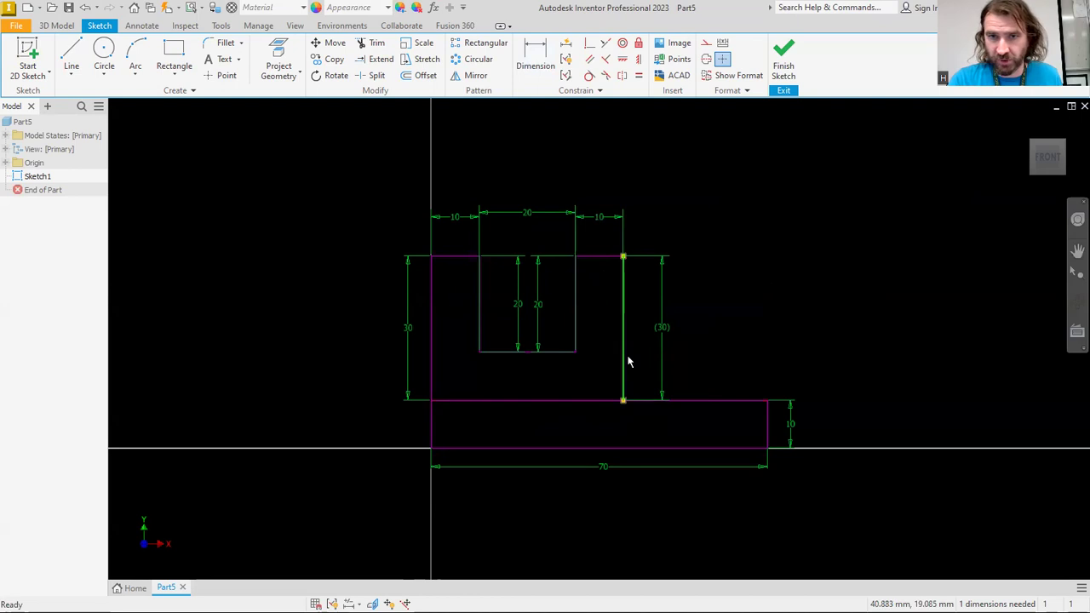
click(806, 240)
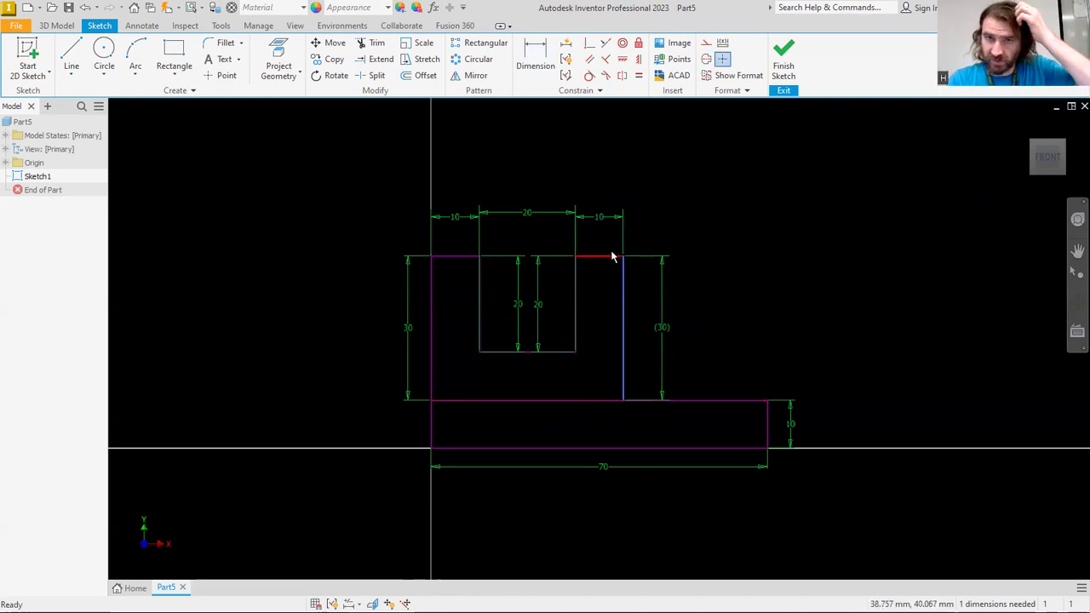
click(623, 281)
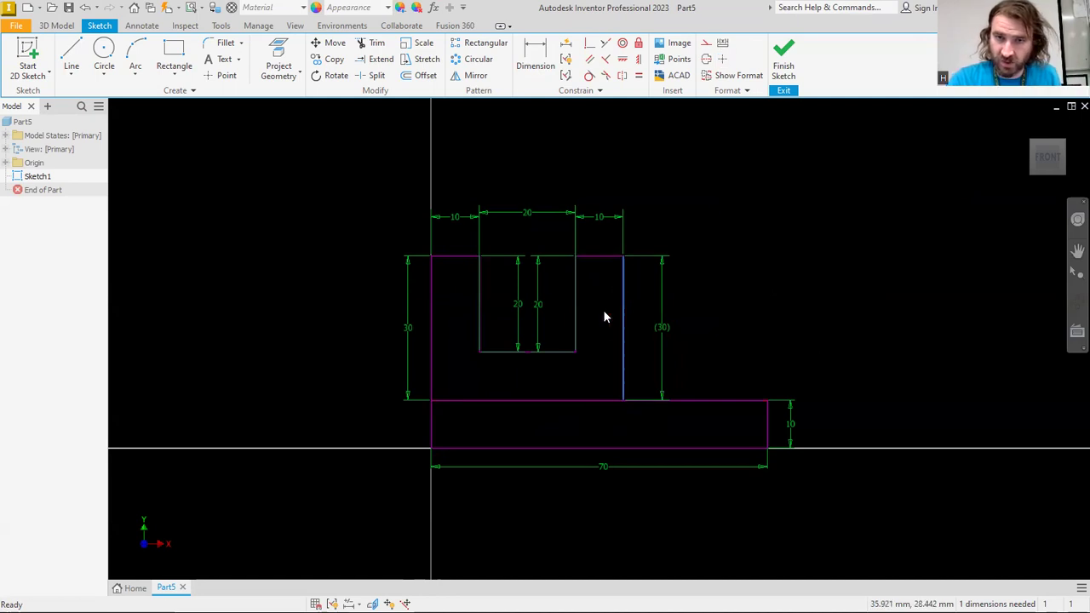
key(Escape)
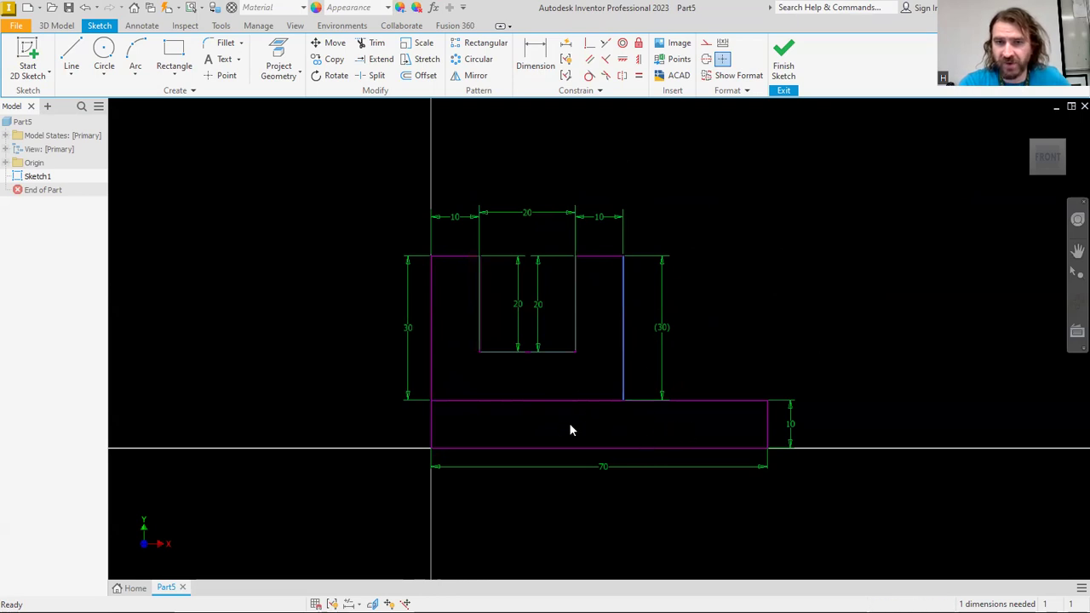
- Move the 30 mm reference dimension inside the profile and draw an adjoining block outline, about 21 mm high, above the base's right end
drag(661, 329, 612, 321)
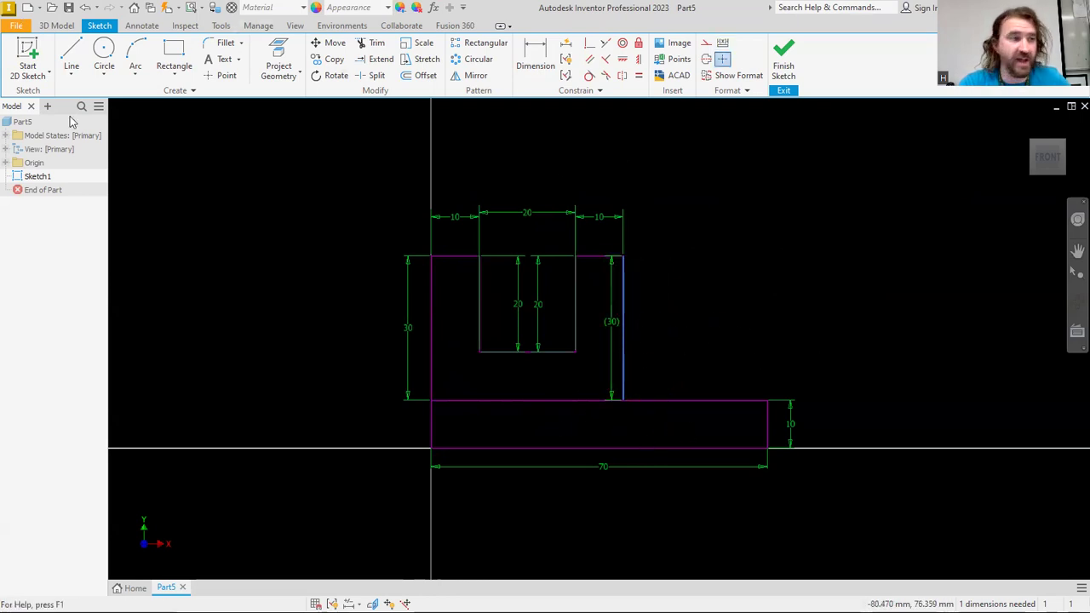
click(71, 58)
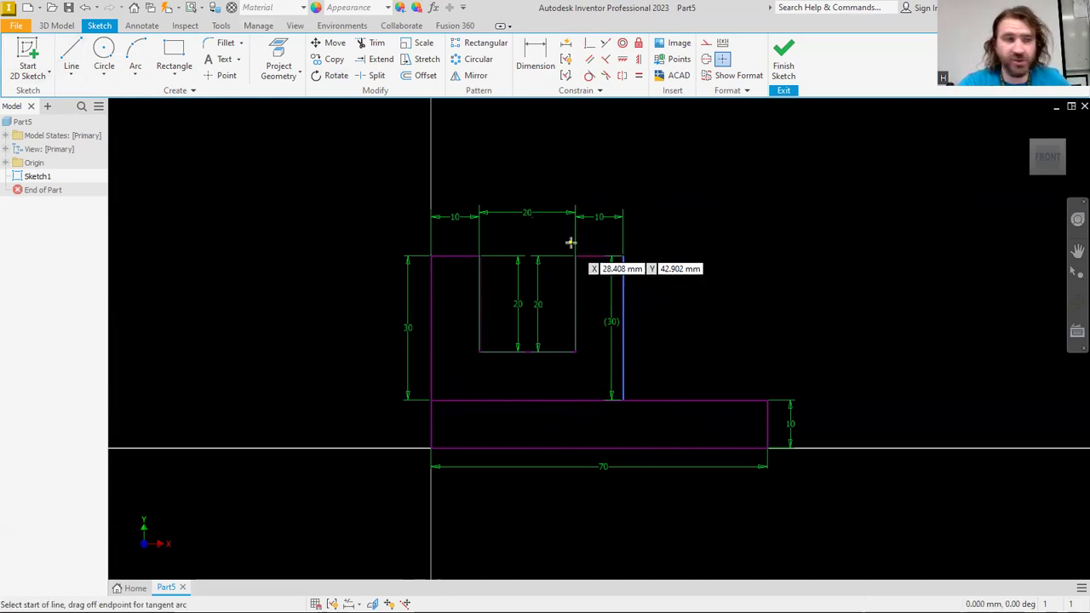
click(623, 298)
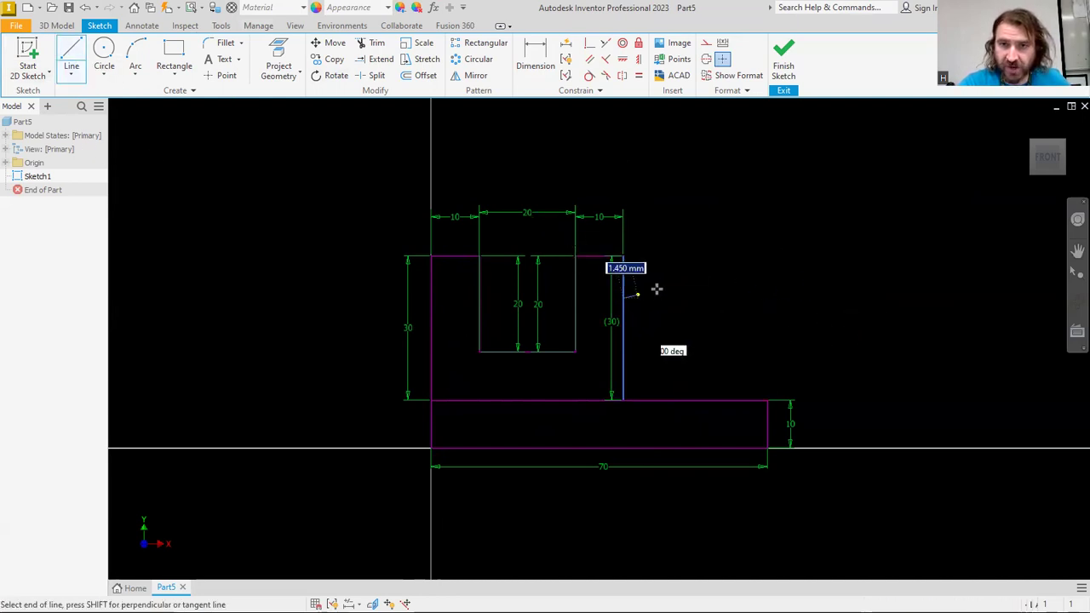
click(768, 298)
click(768, 399)
right_click(790, 252)
click(793, 212)
- Set the height of the block outline above the base's right end to 20 mm and dimension its width above the profile
key(d)
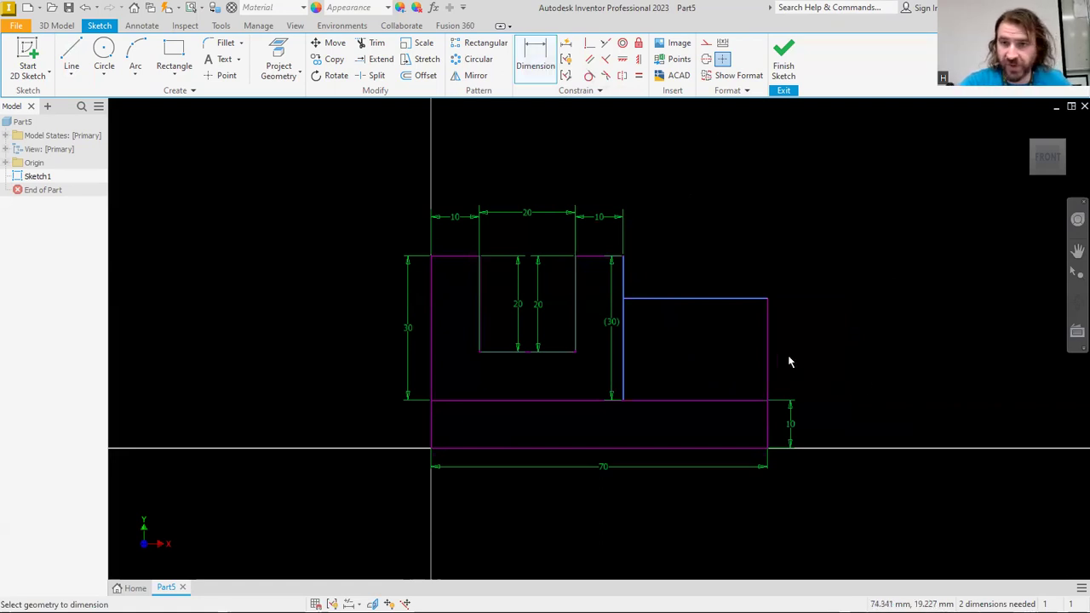
click(768, 340)
click(843, 340)
text(20)
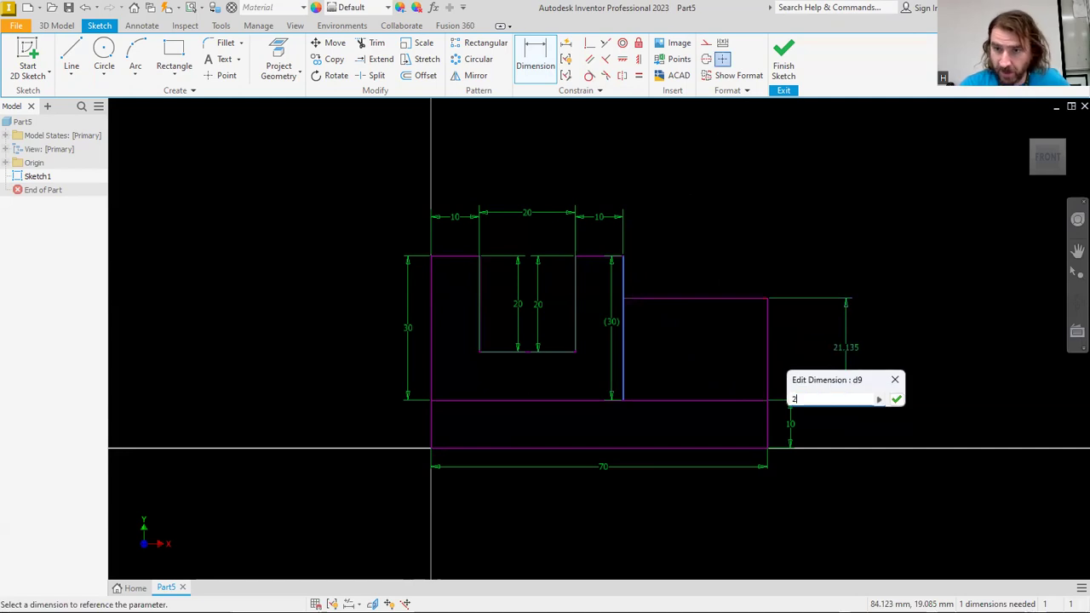
key(Return)
click(690, 304)
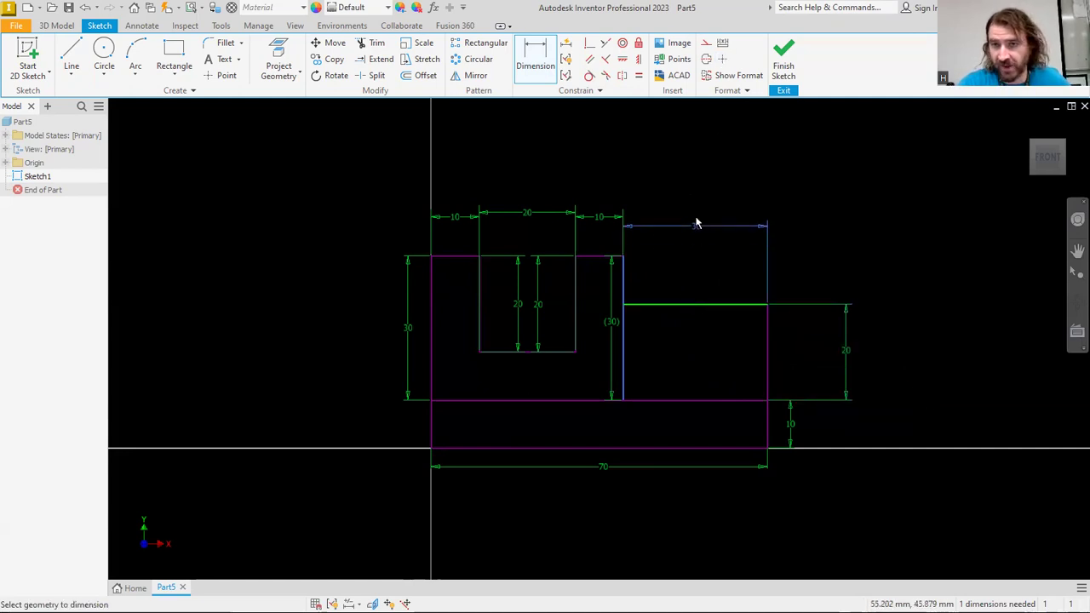
click(708, 181)
click(759, 233)
key(Escape)
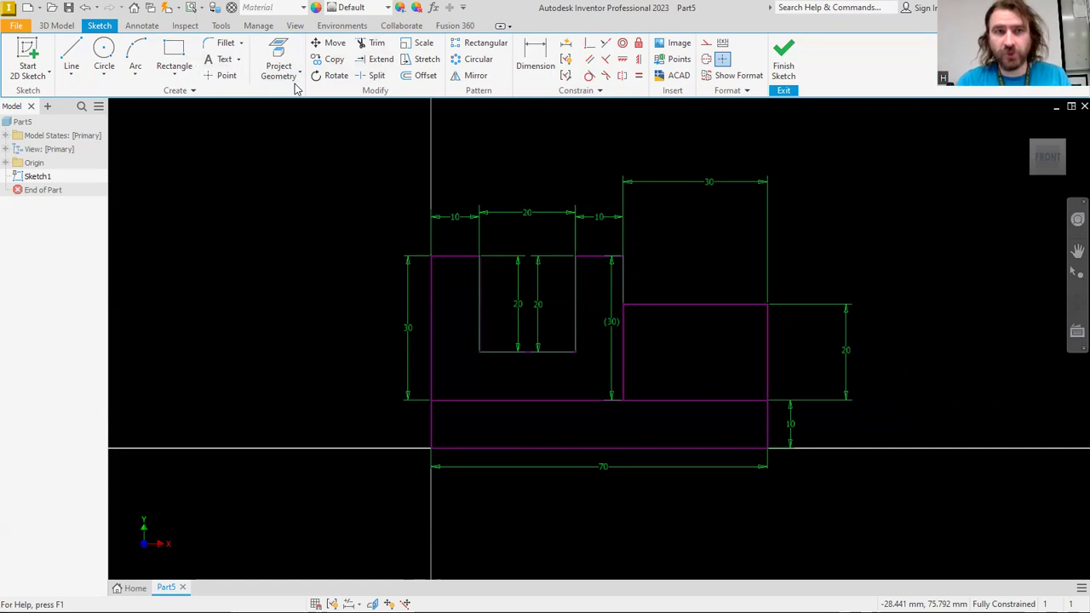
- Fillet the right block outline's upper-right corner with a 20 mm radius and finish the sketch
click(225, 42)
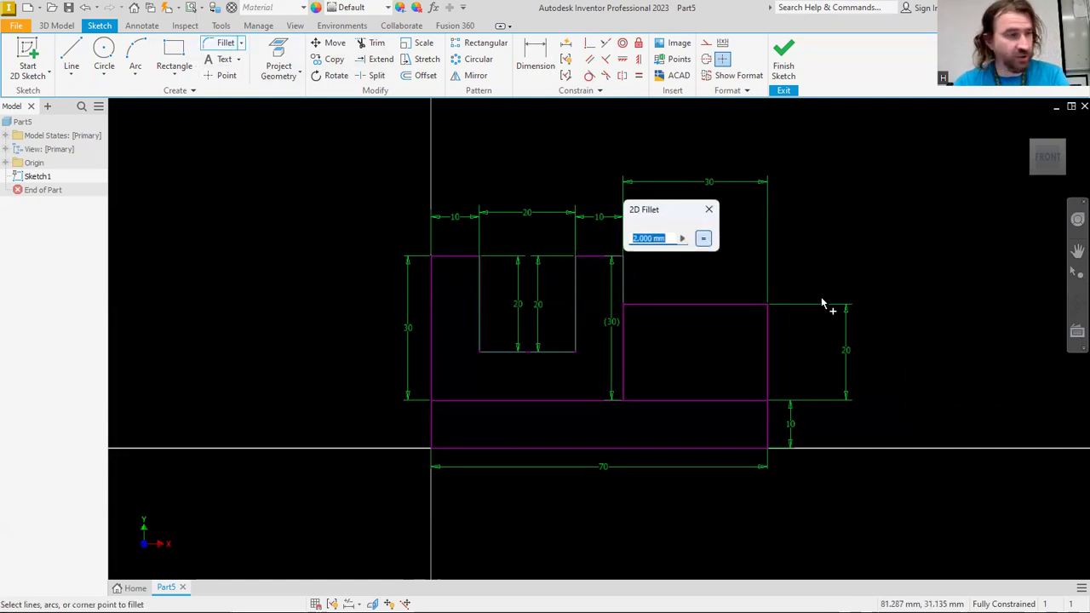
text(20)
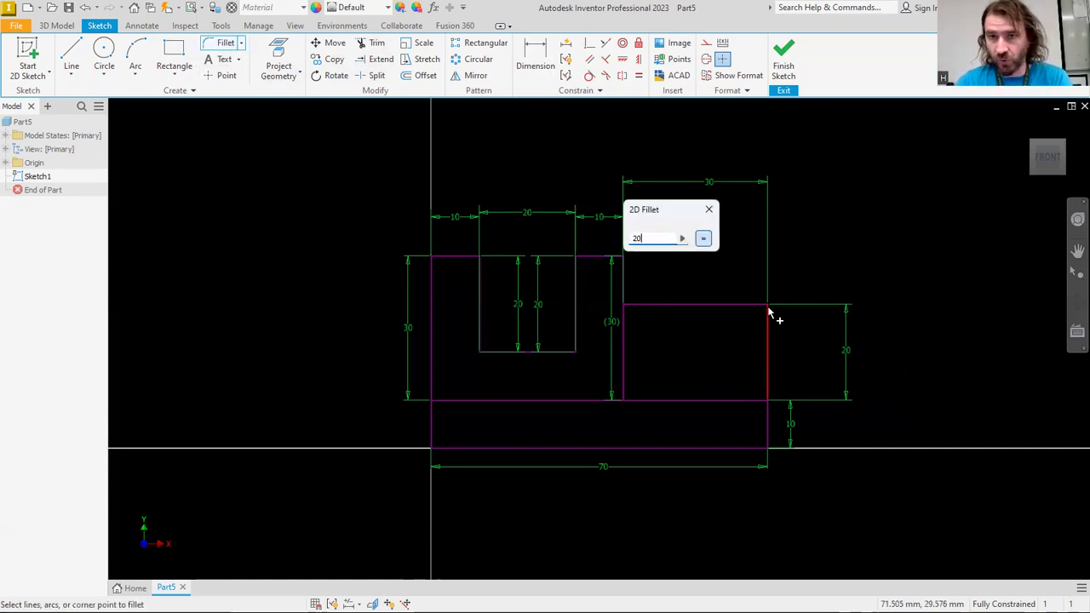
click(746, 304)
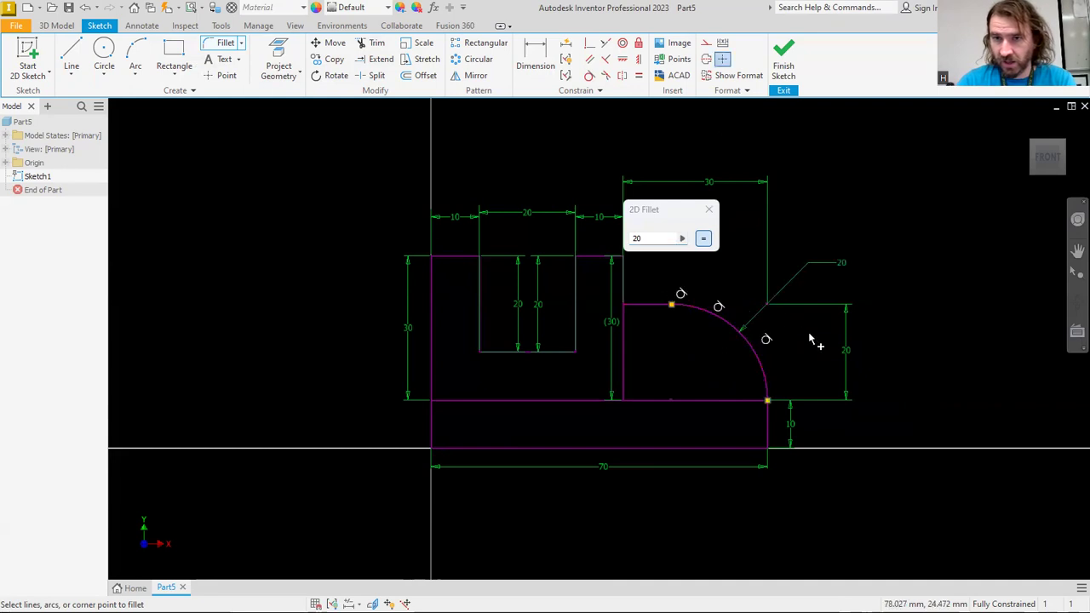
right_click(854, 241)
click(910, 239)
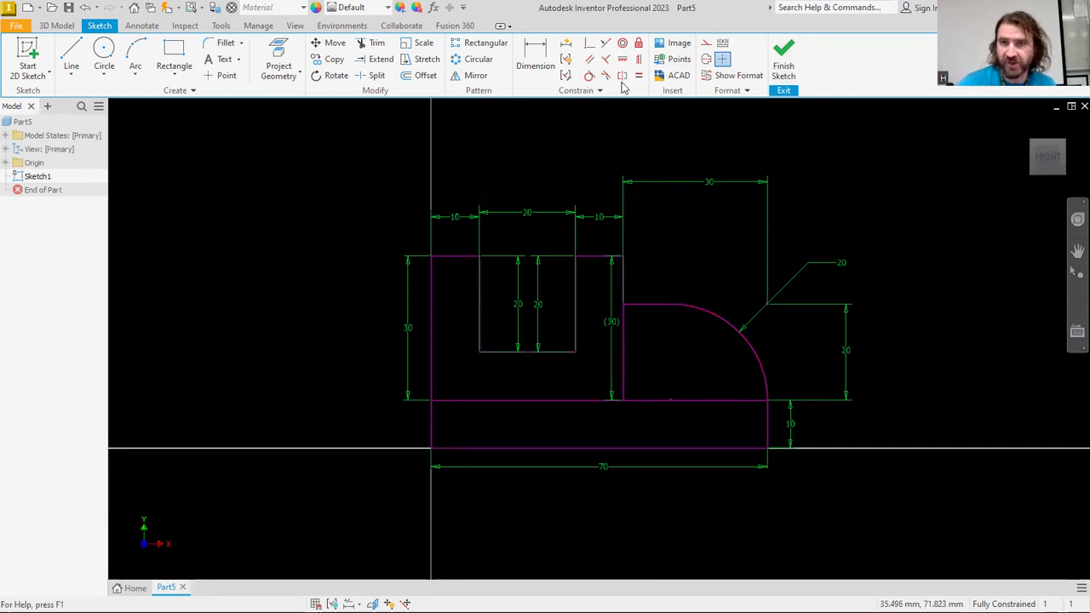
click(783, 64)
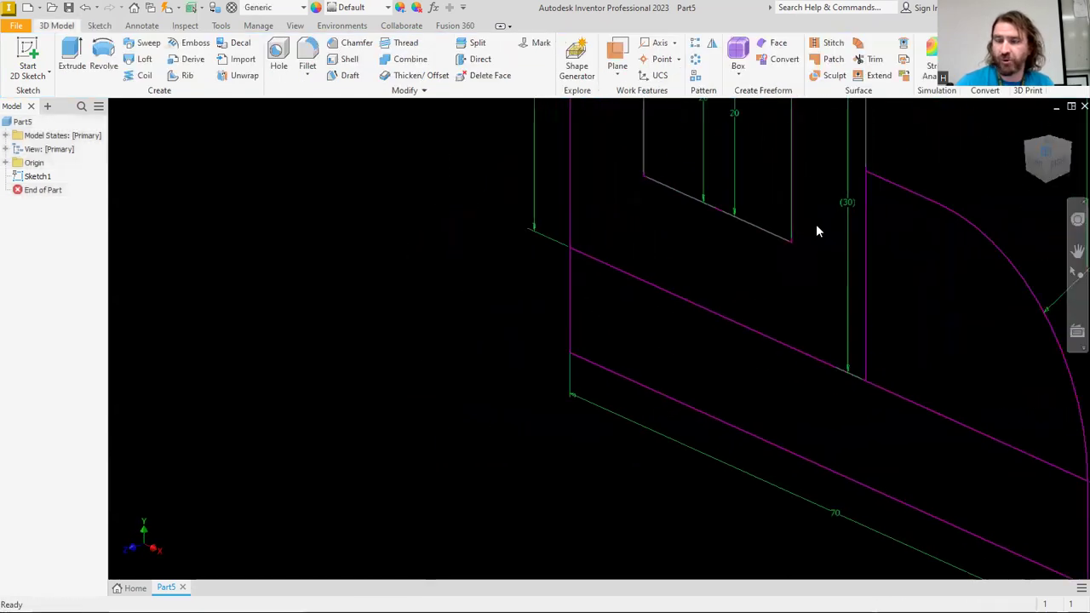
- Extrude the base rectangle profile 40 mm as the first solid
click(71, 58)
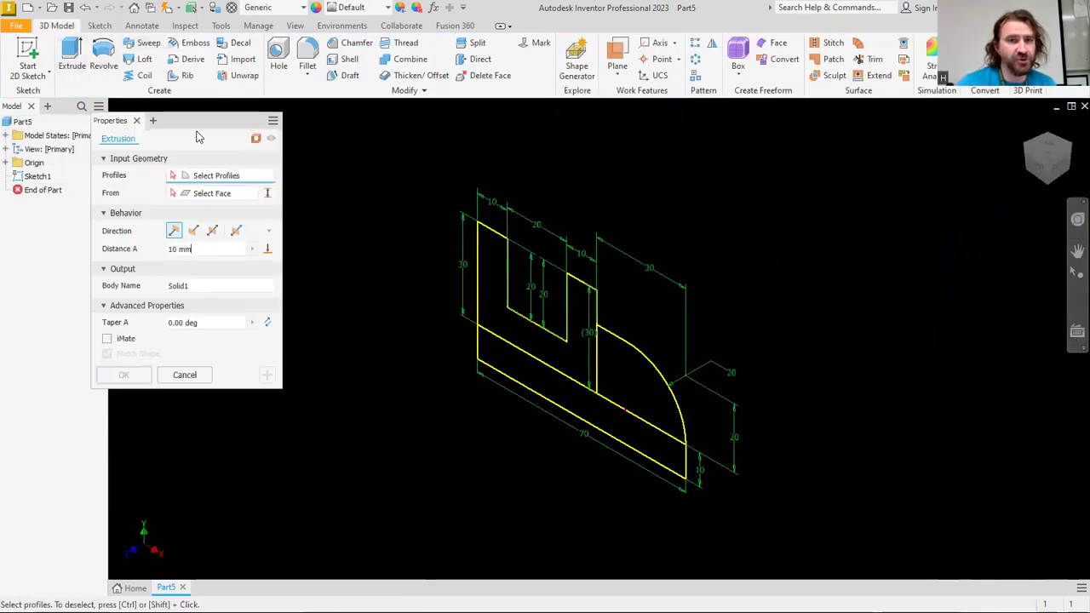
click(524, 379)
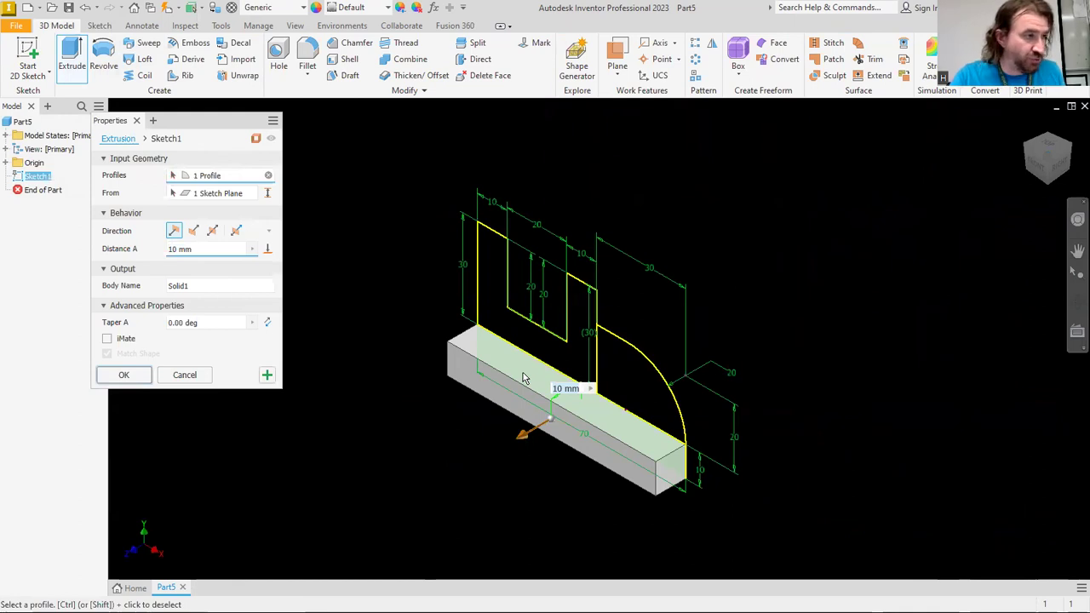
text(40)
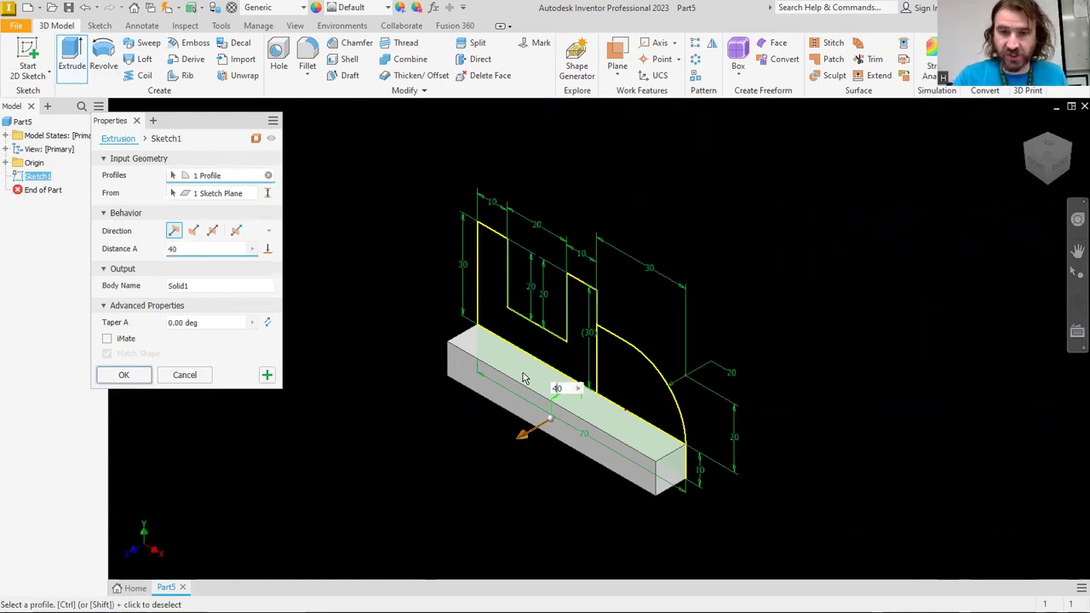
click(267, 375)
- Extrude the rounded block profile 10 mm and the U-shaped slotted profile 40 mm, joining both to the base
click(640, 388)
text(10)
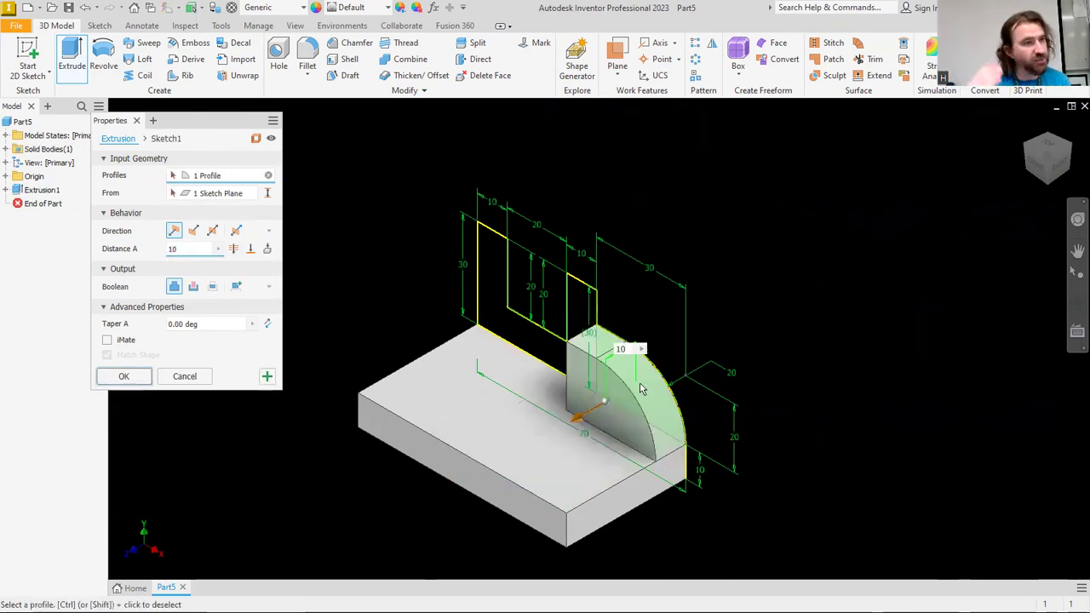
click(267, 375)
click(492, 268)
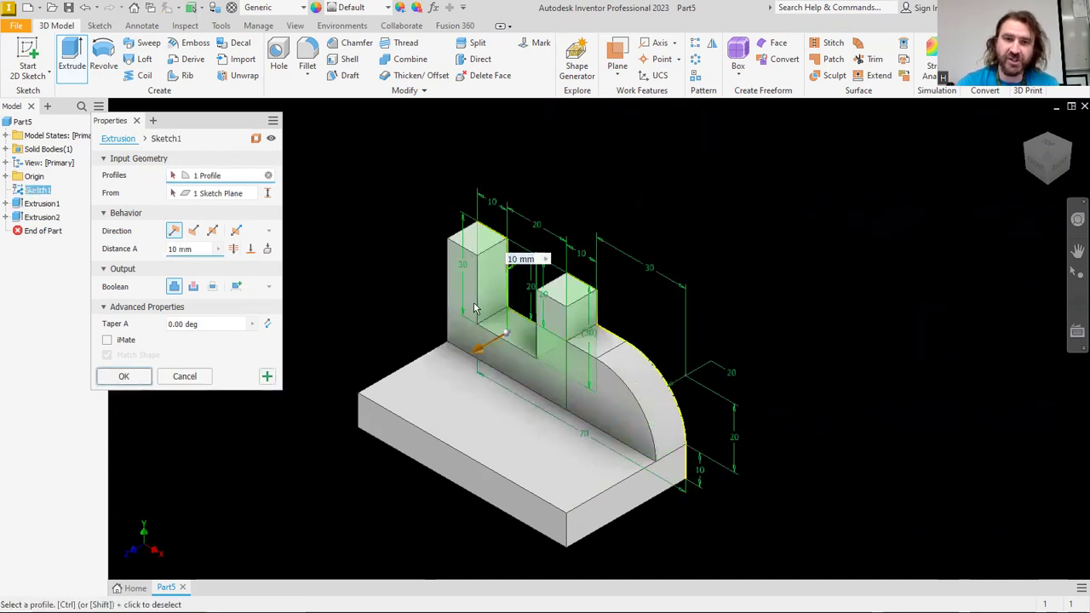
text(40)
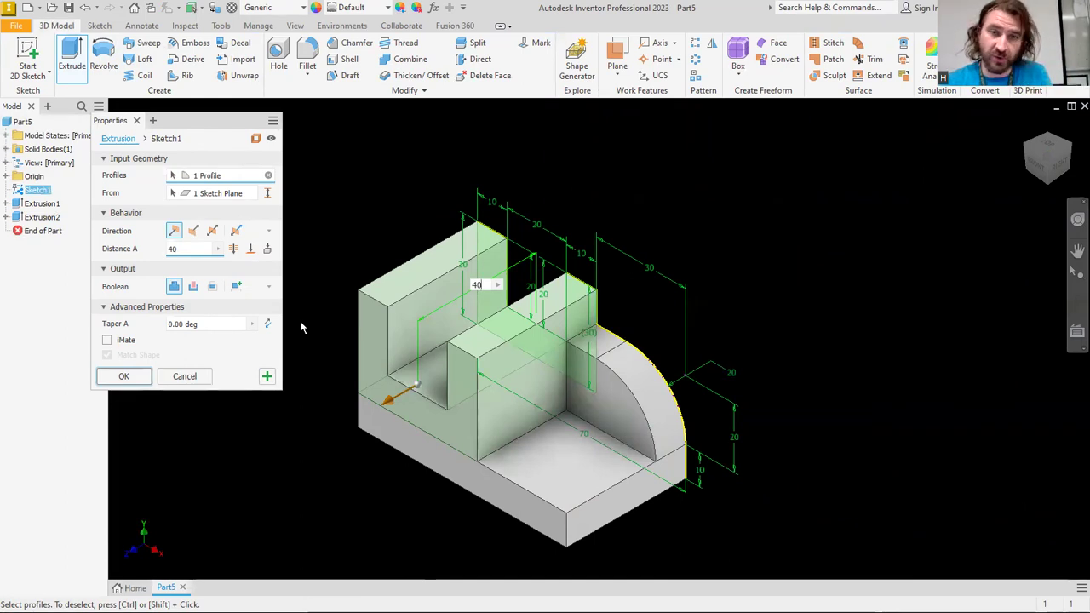
key(Return)
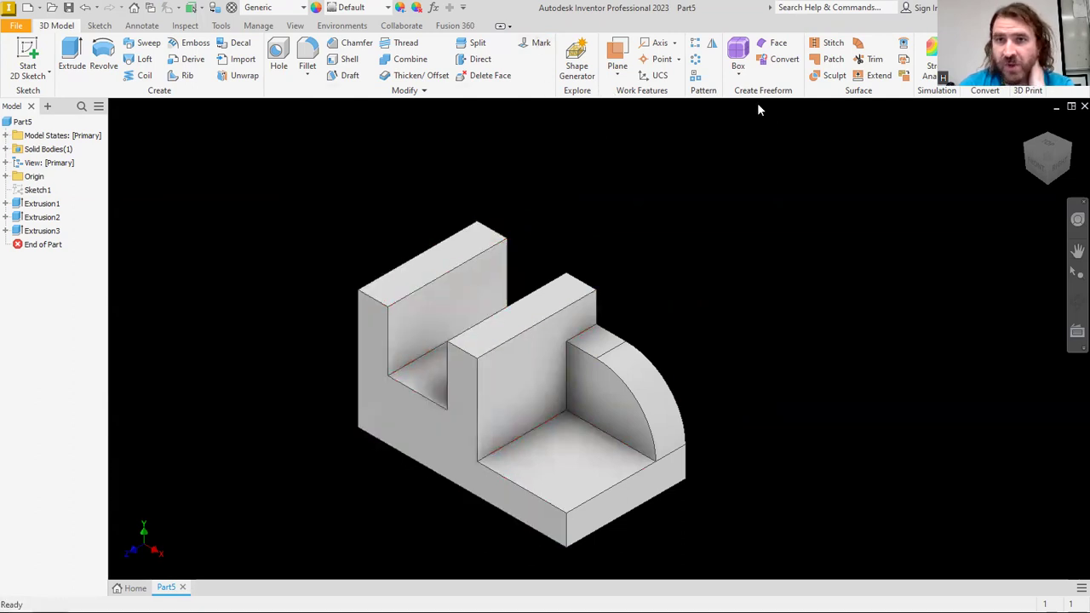
- Chamfer the front top edges of the slotted block with two distances, 30 mm down the front face and 20 mm back
click(353, 43)
click(80, 215)
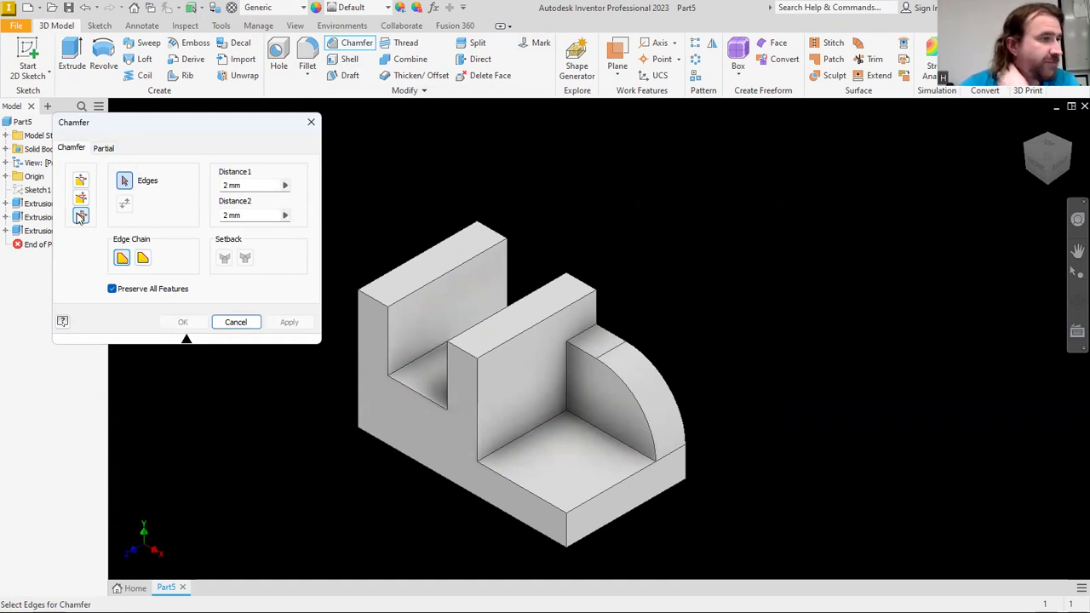
click(368, 293)
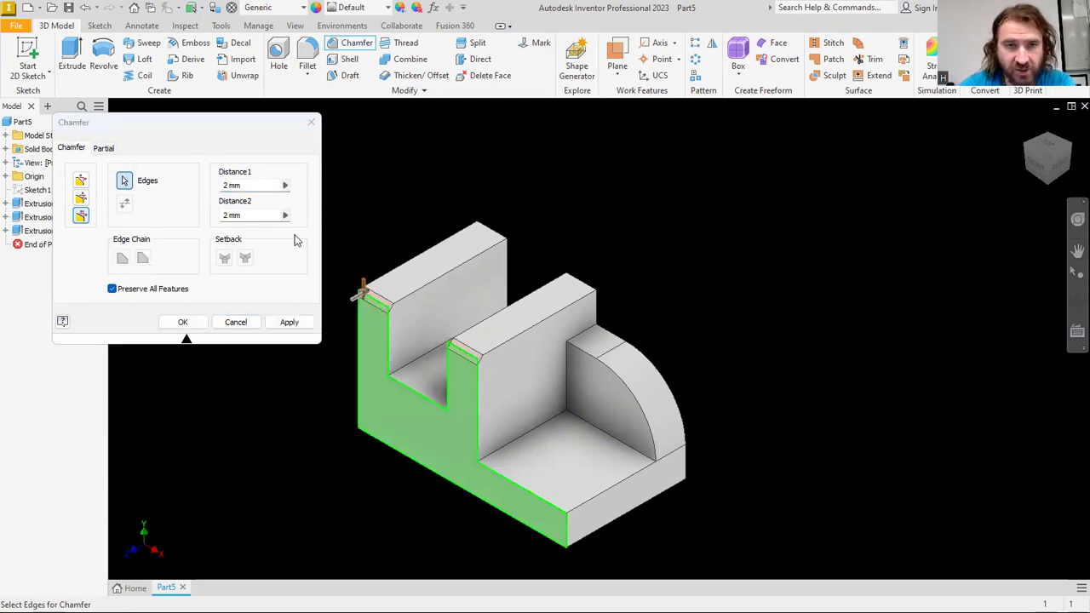
click(241, 186)
double_click(241, 186)
text(20)
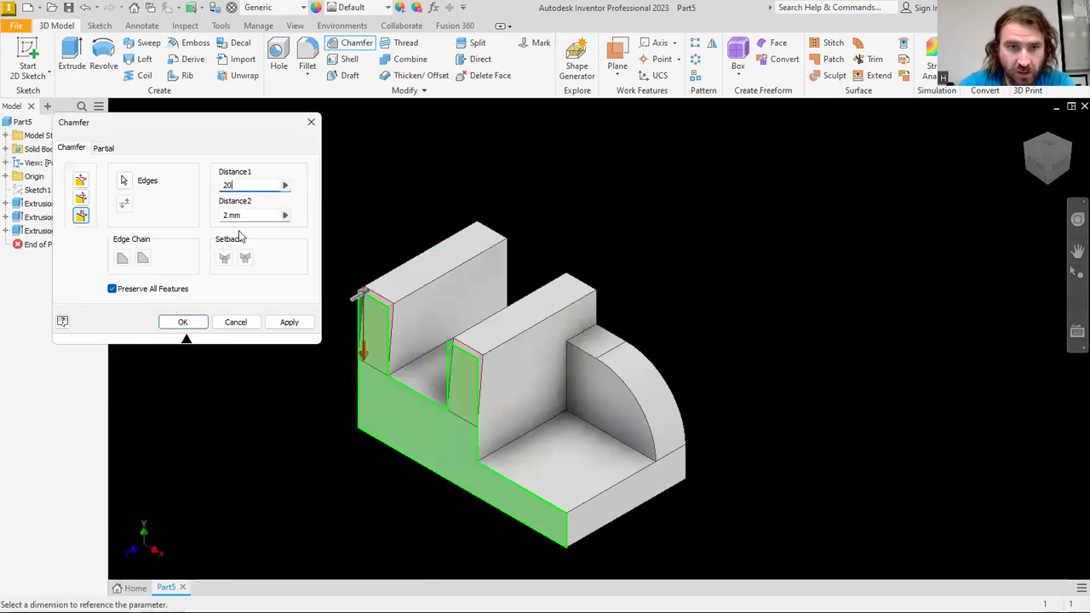
drag(254, 186, 174, 214)
text(30)
text(20)
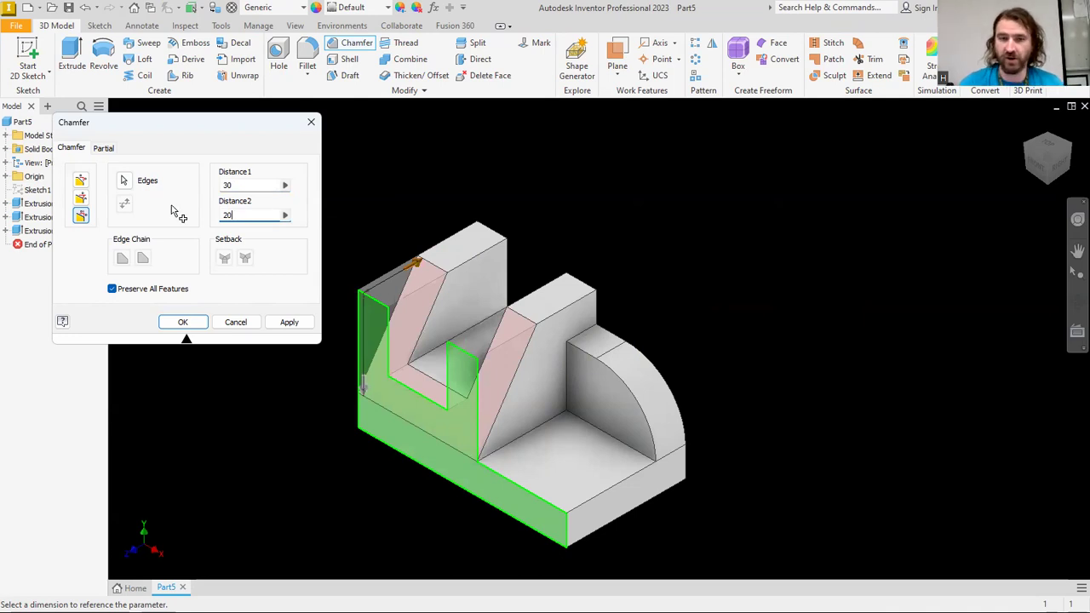
key(Return)
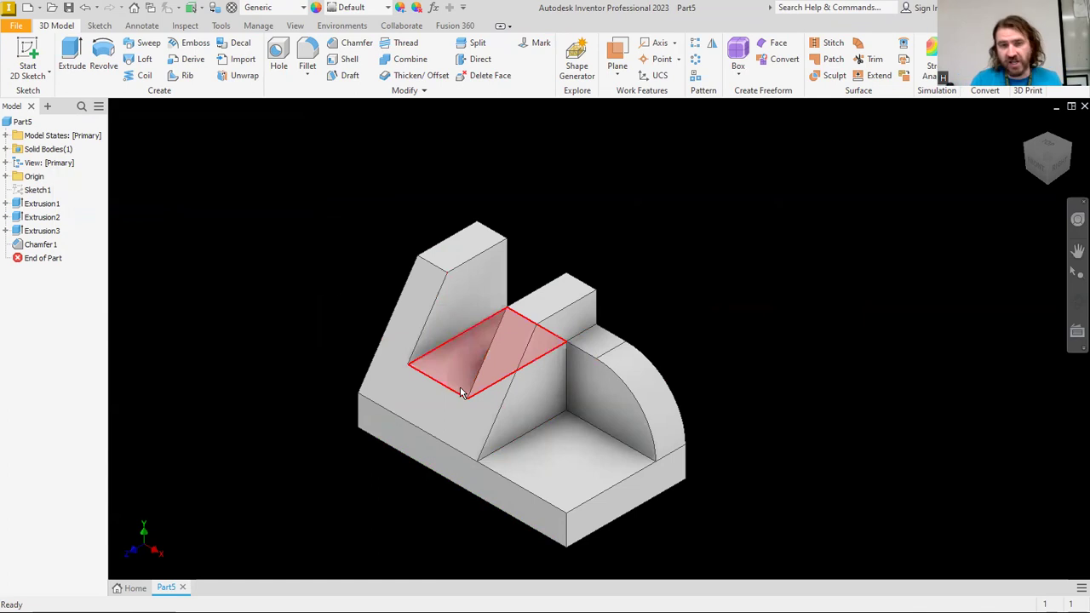
- Start a 2D sketch on the base's exposed top face in front of the rounded block
mouse_move(481, 412)
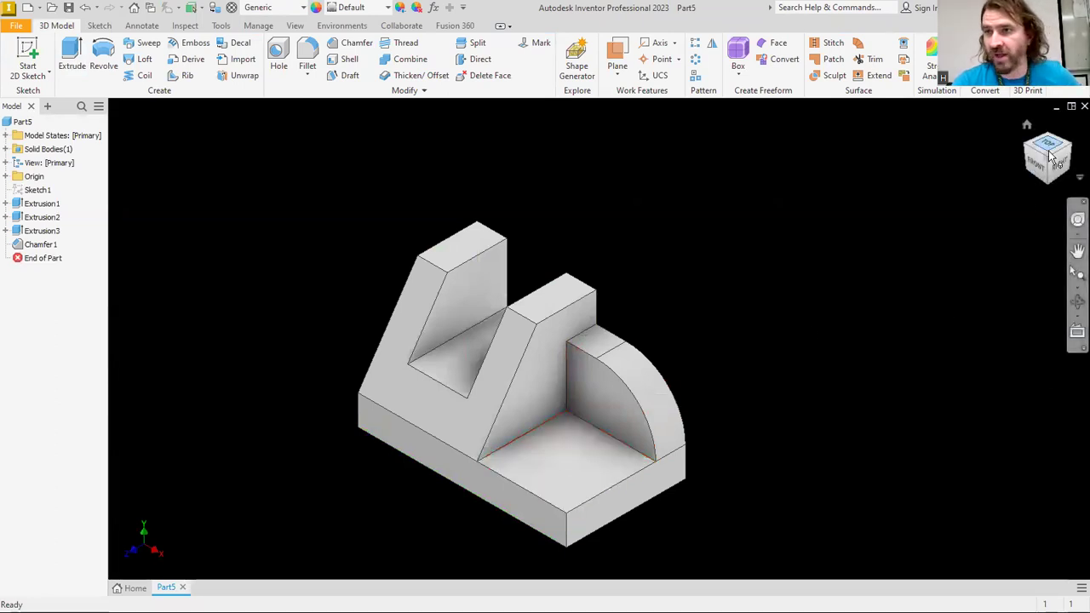
click(30, 70)
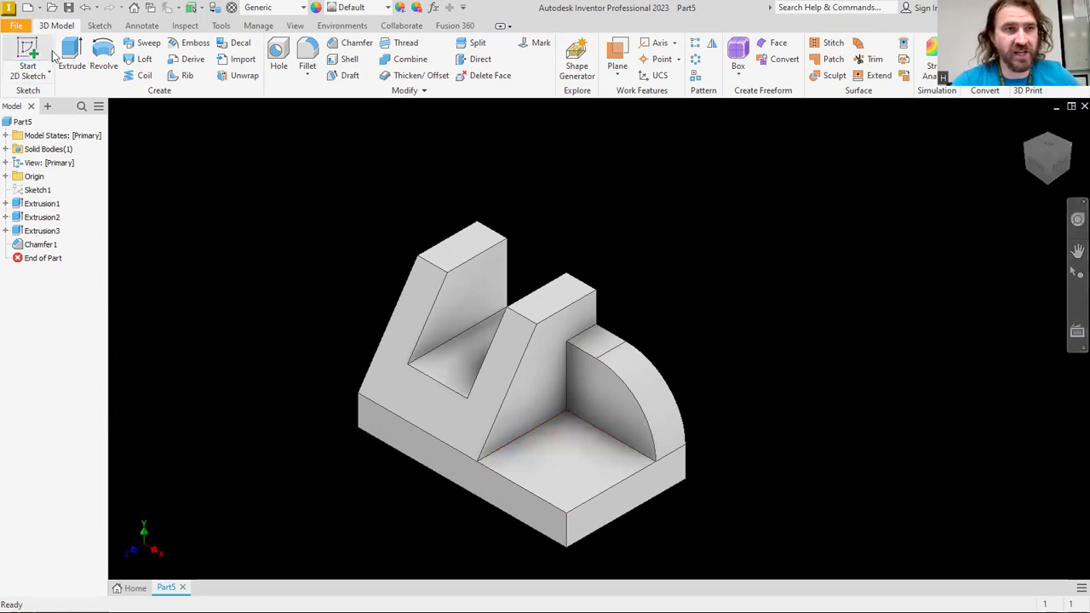
click(569, 469)
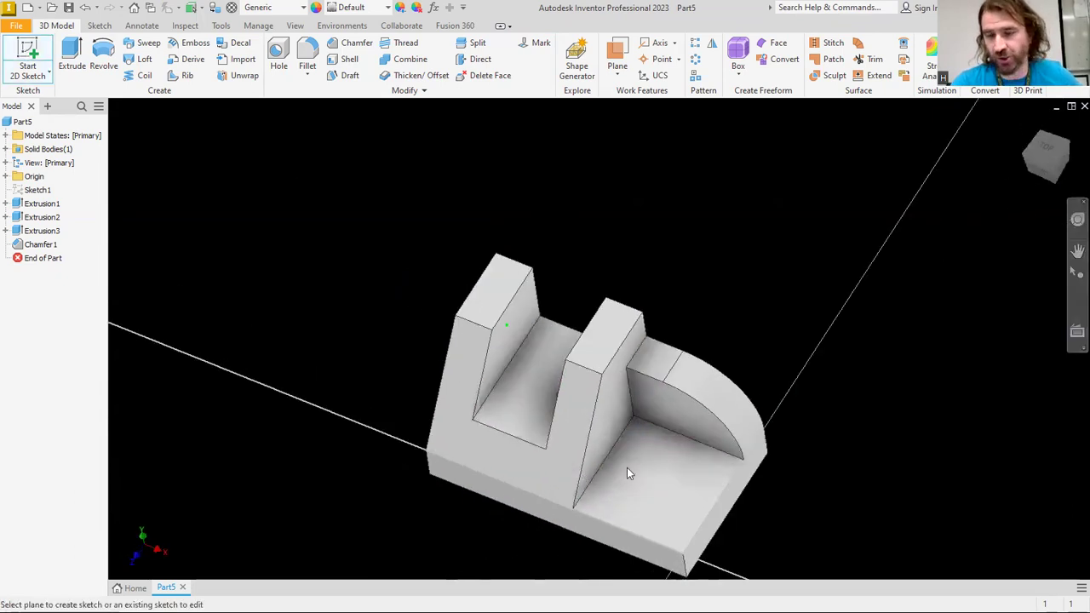
click(1074, 252)
drag(919, 449, 566, 291)
scroll(566, 290, down, 5)
key(Escape)
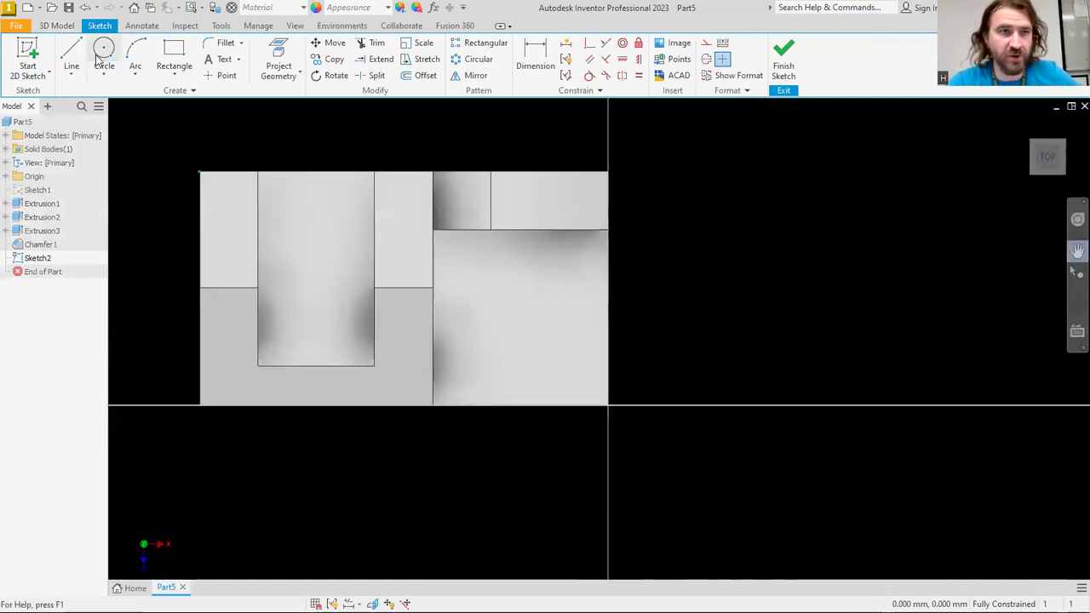
- Draw a 10 mm diameter circle near the middle of the exposed base face
key(c)
click(521, 318)
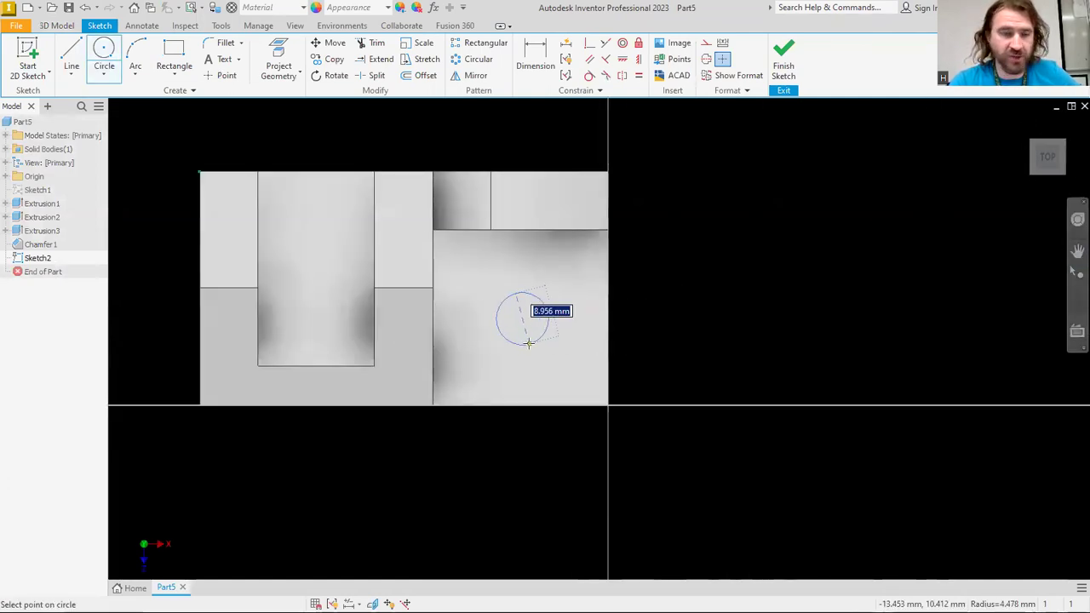
text(10)
key(Return)
right_click(720, 225)
click(743, 223)
- Dimension the circle's centre 15 mm from the base's right edge
key(d)
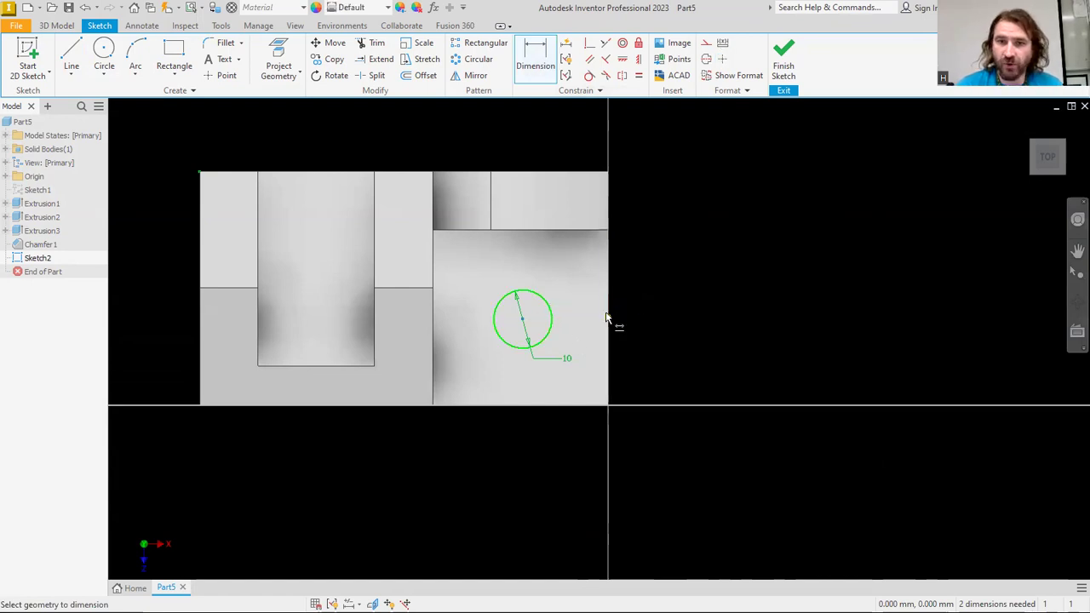
click(606, 313)
click(550, 310)
click(571, 272)
text(15)
key(Return)
- Dimension the circle's centre 15 mm from the base's front edge and finish the sketch
click(503, 348)
click(520, 406)
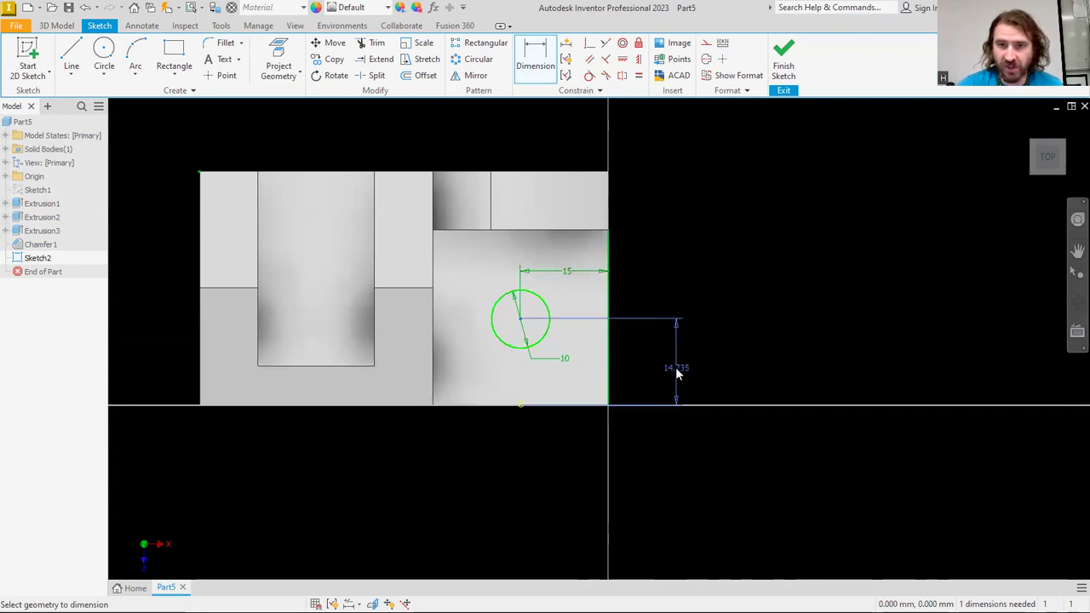
click(688, 375)
text(15)
key(Return)
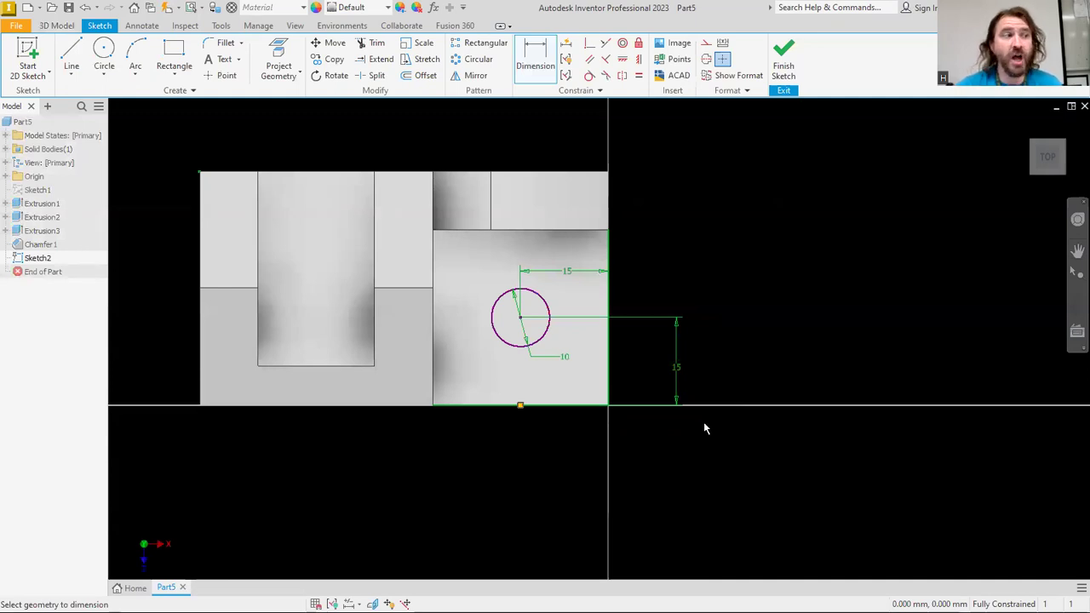
key(Escape)
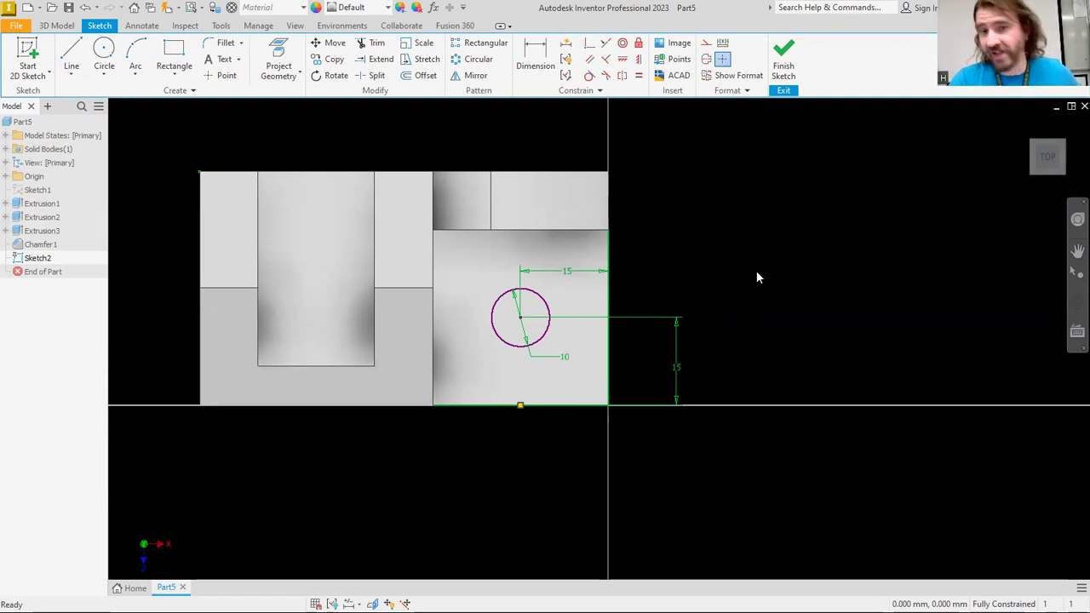
click(781, 53)
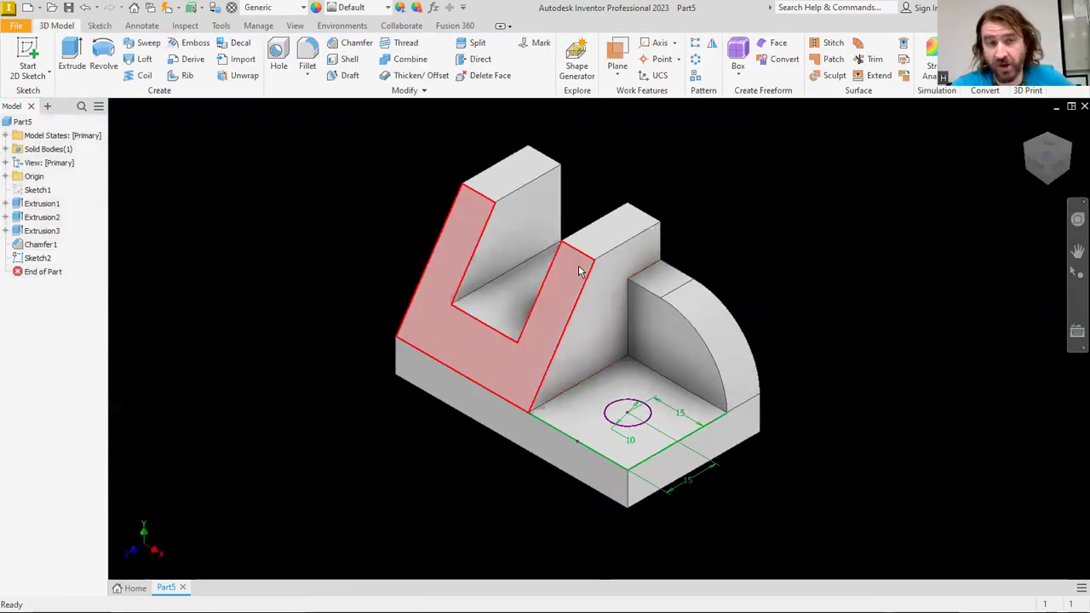
- Extrude the circle as a Through All cut to make a hole in the base
click(73, 59)
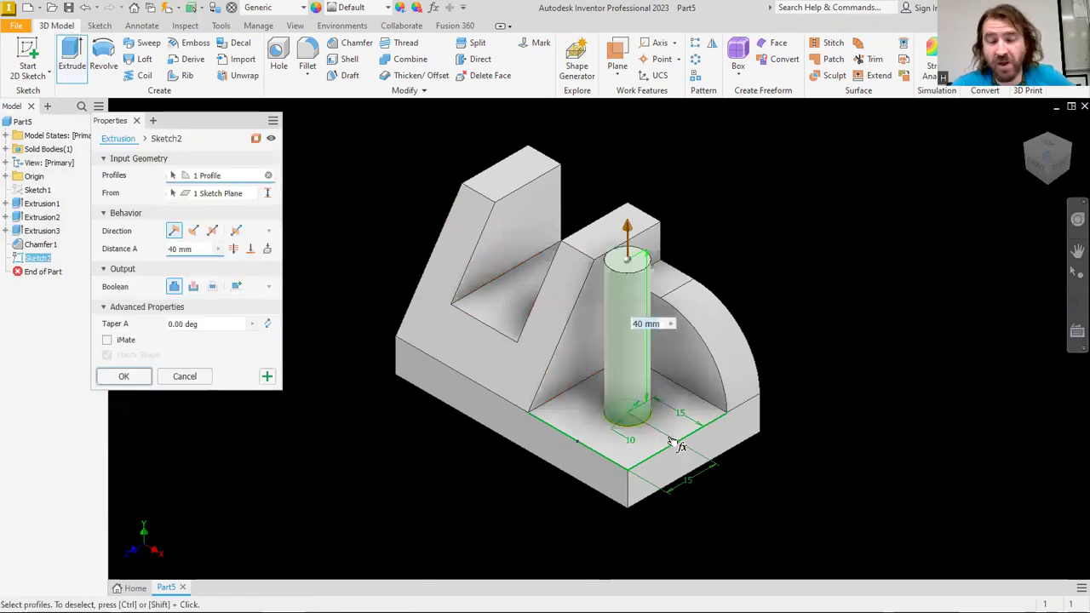
click(193, 286)
click(233, 248)
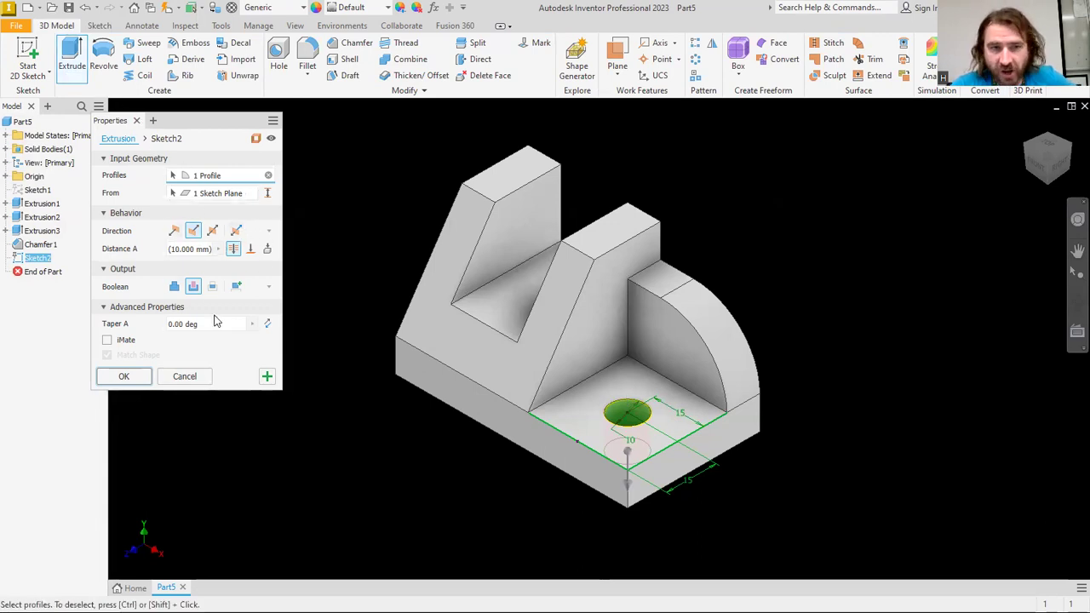
click(123, 376)
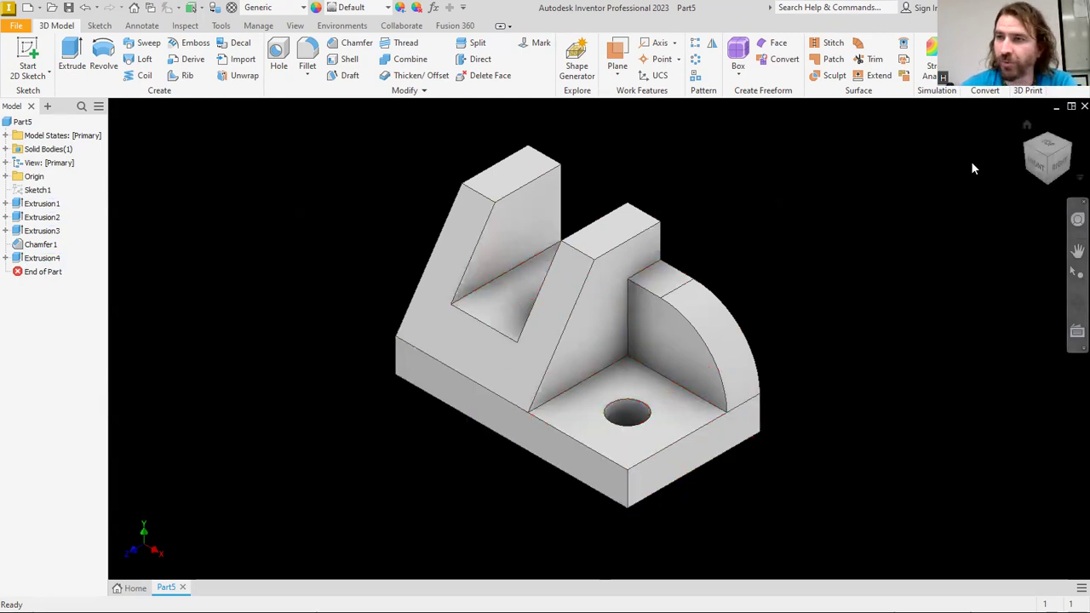
- Create a new part file for another model
click(28, 8)
double_click(483, 183)
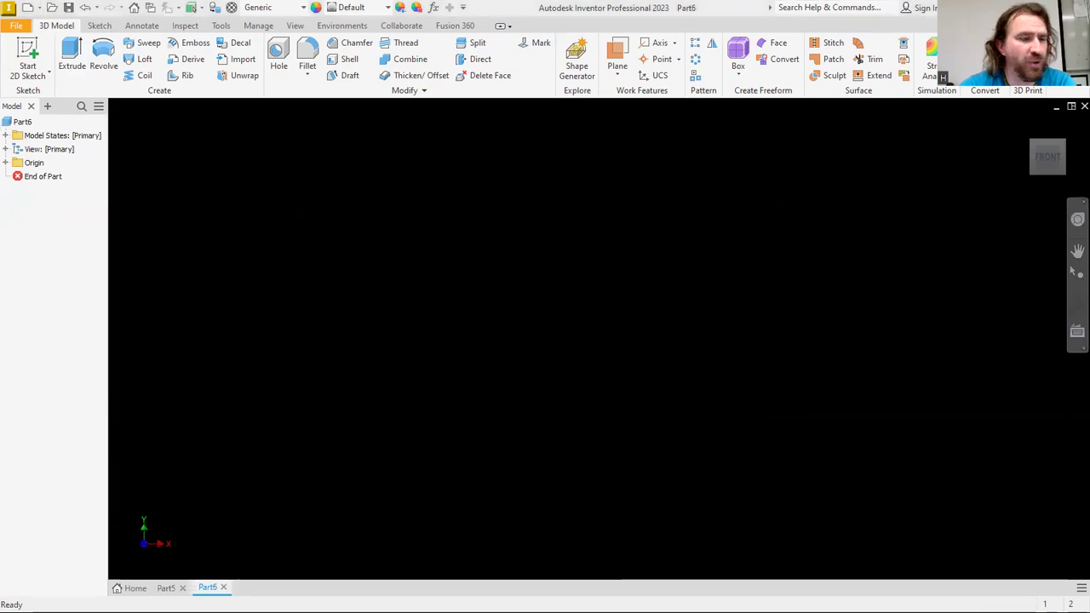
- Switch to the exercises PDF in Acrobat Reader, examine the Lesson 32 drawing's dimensions, and return to Inventor
key(alt+Tab)
scroll(762, 341, down, 5)
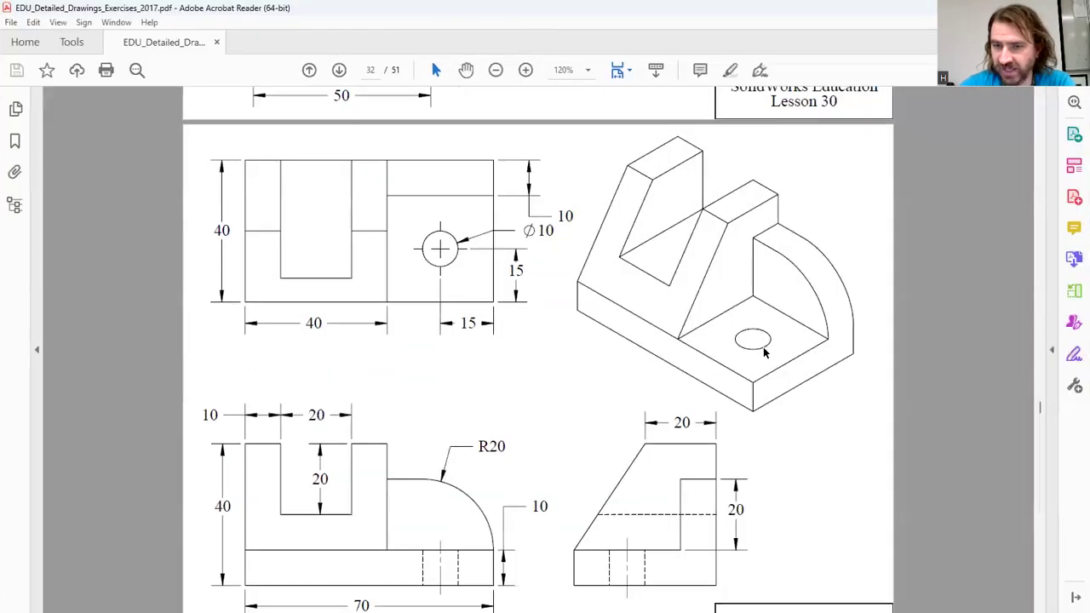
scroll(762, 341, down, 3)
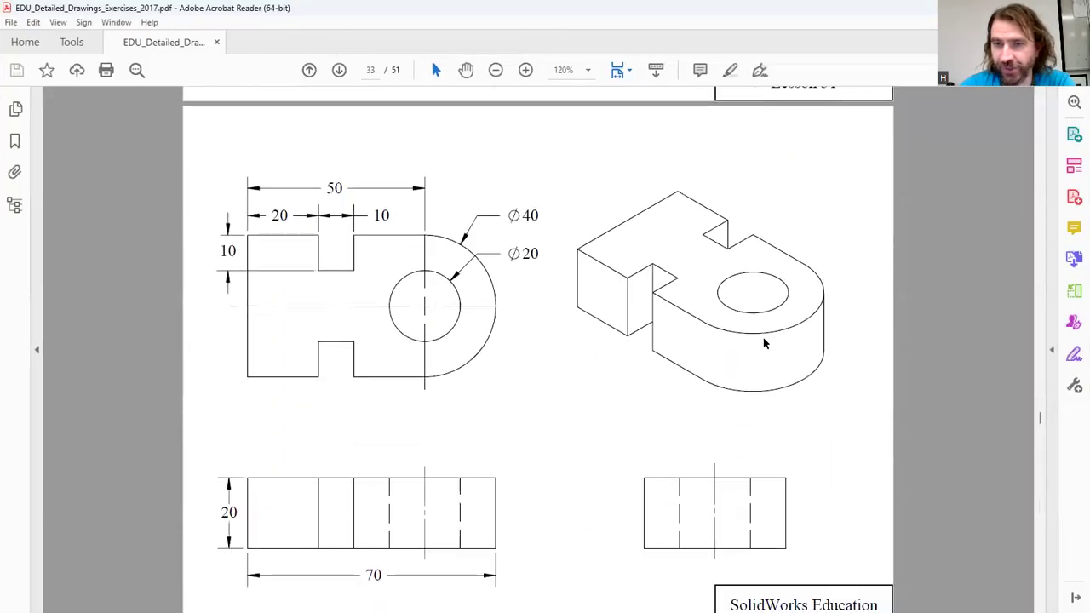
click(496, 69)
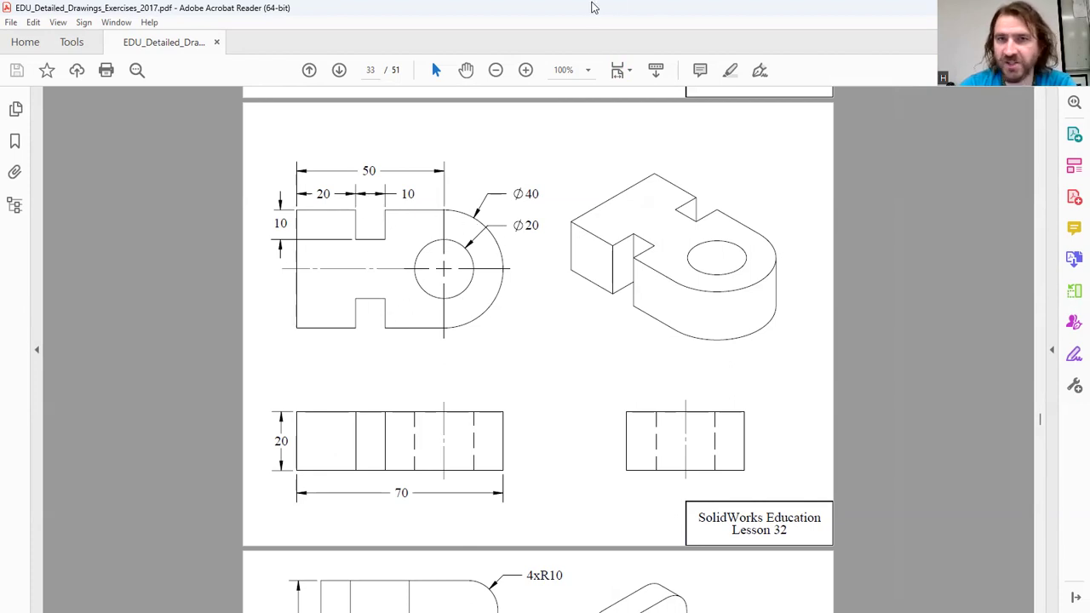
key(alt+Tab)
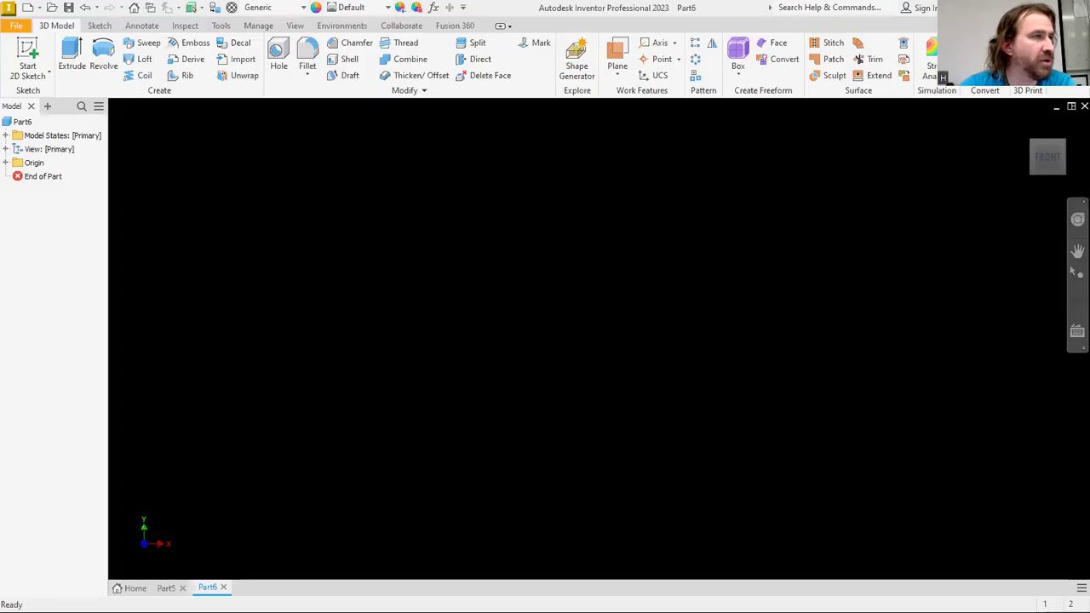
- Start a sketch on the horizontal XZ plane and draw a 20 mm diameter circle centred on the origin
click(27, 52)
click(458, 343)
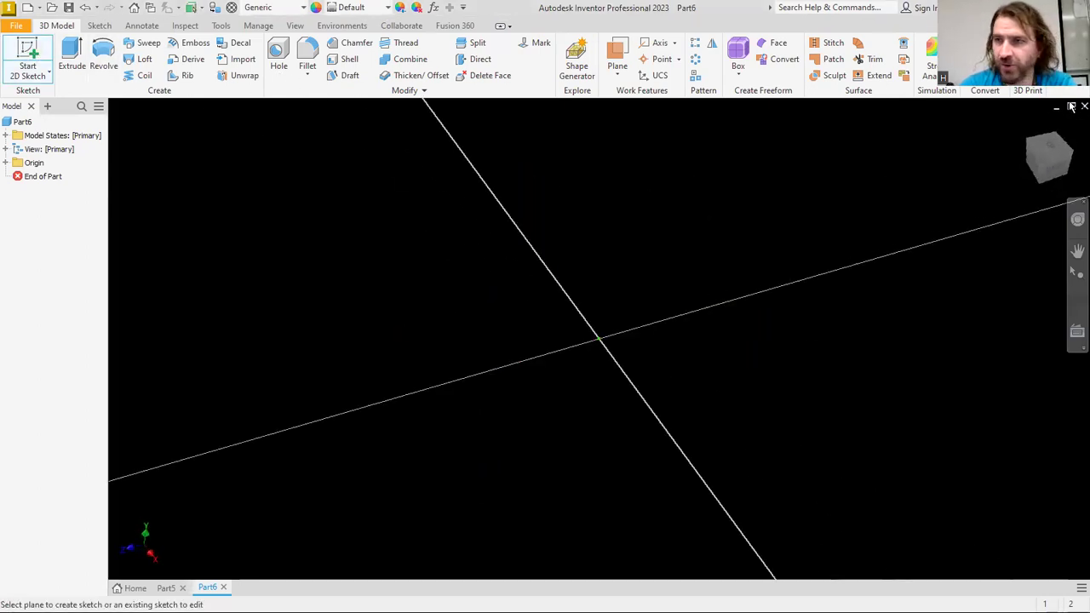
click(1070, 124)
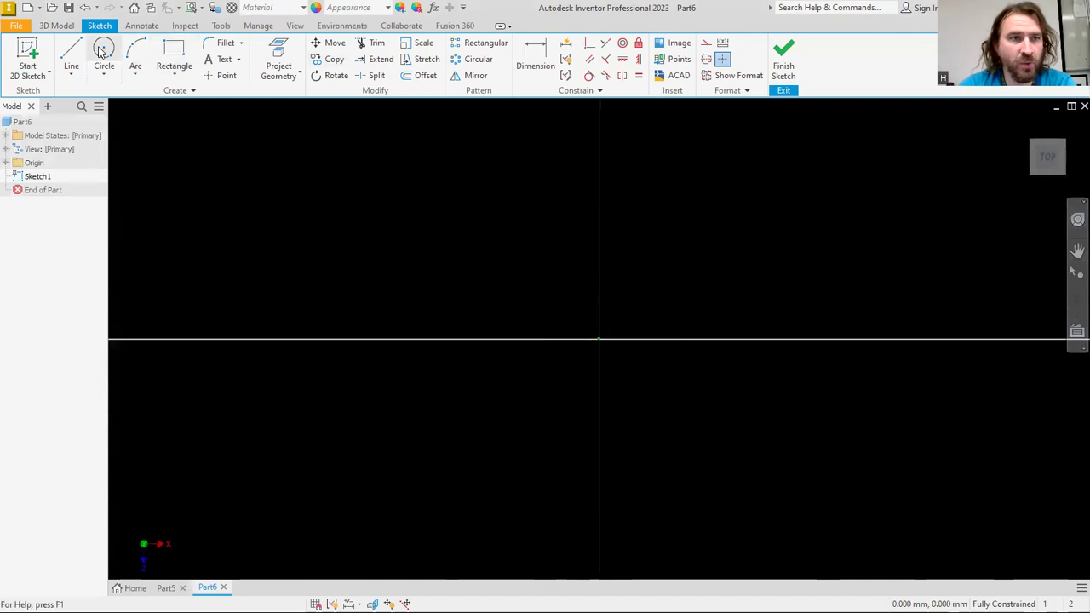
key(c)
click(599, 339)
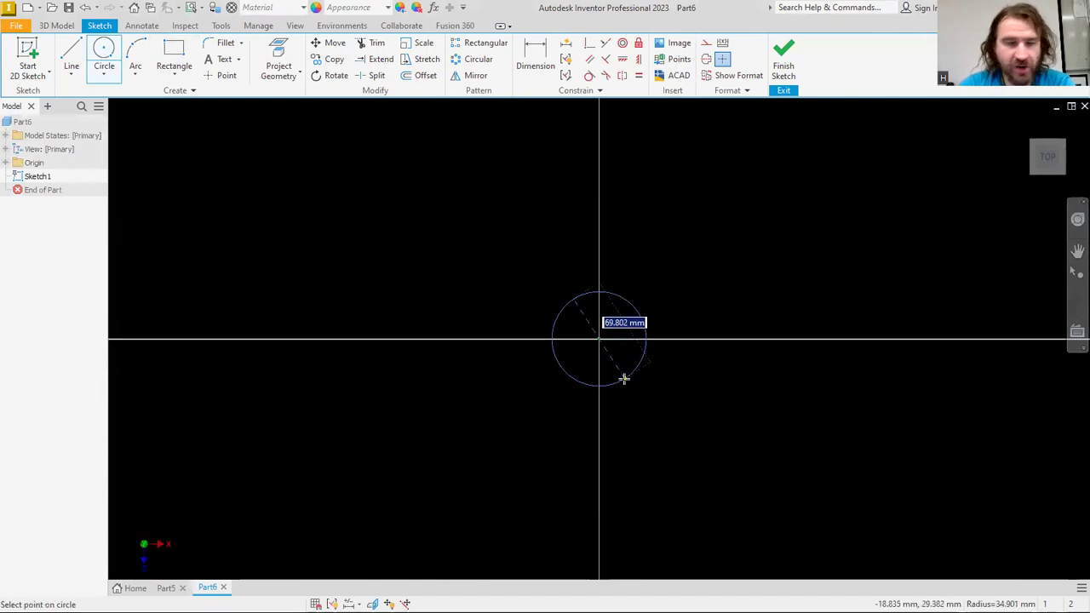
text(20)
key(Return)
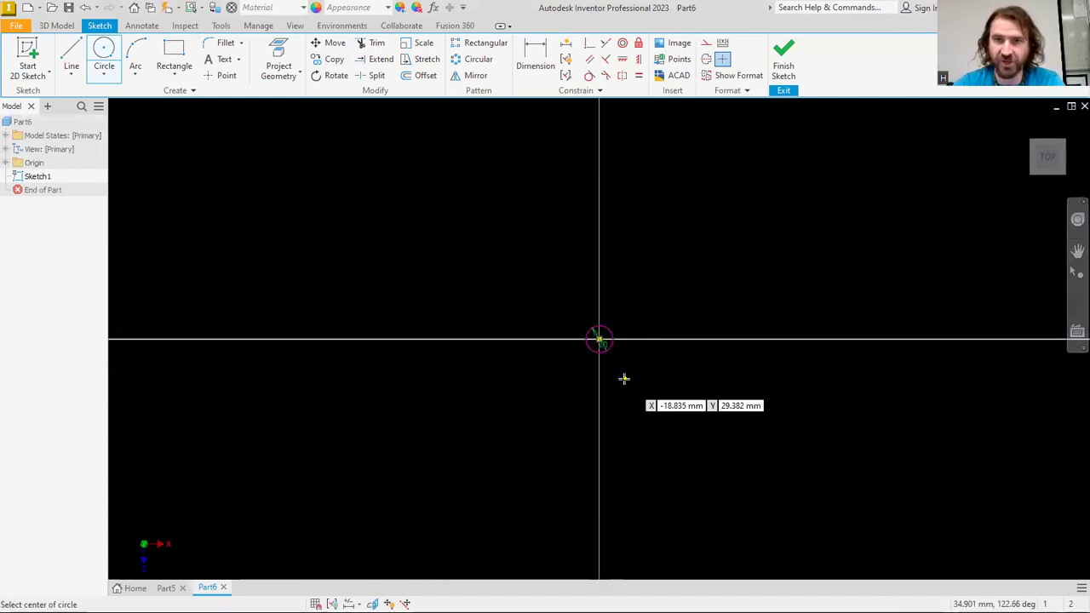
- Draw a concentric 40 mm diameter circle around the 20 mm circle
scroll(611, 338, up, 4)
click(599, 339)
text(40)
key(Return)
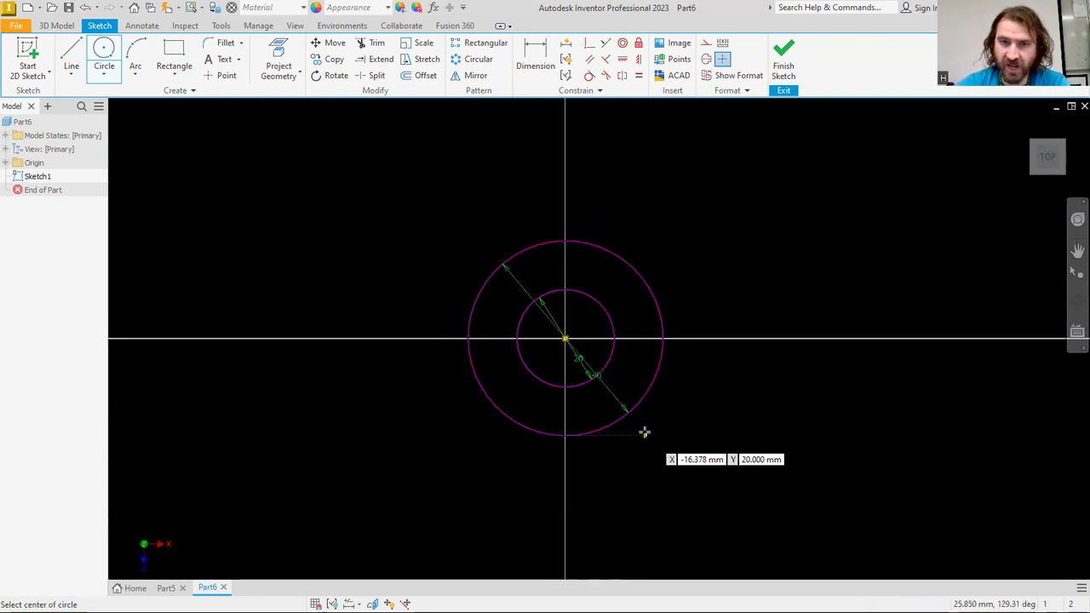
scroll(630, 366, up, 4)
key(Escape)
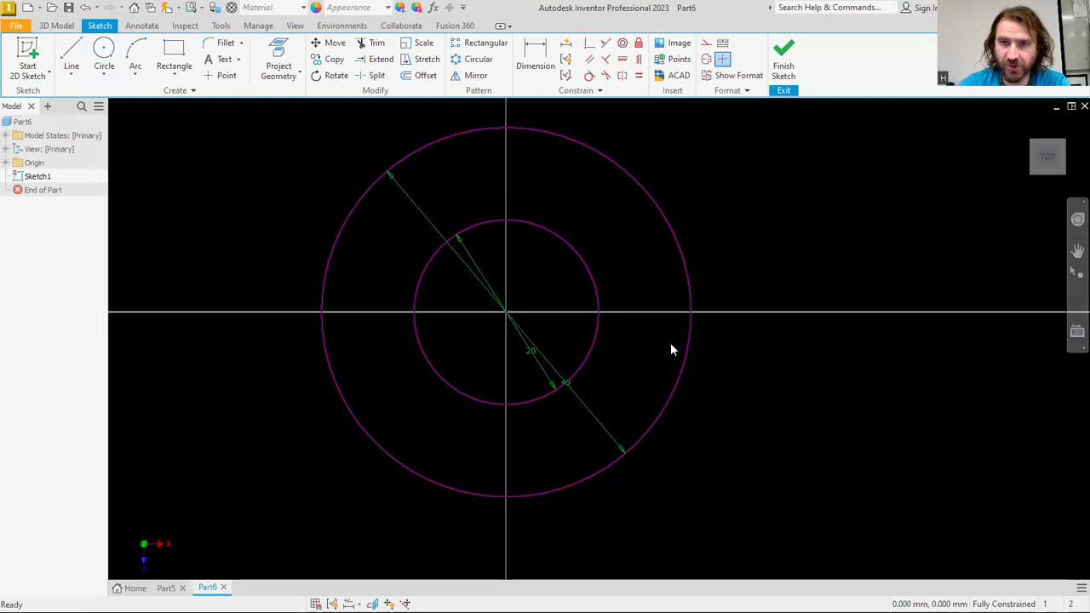
scroll(670, 345, down, 3)
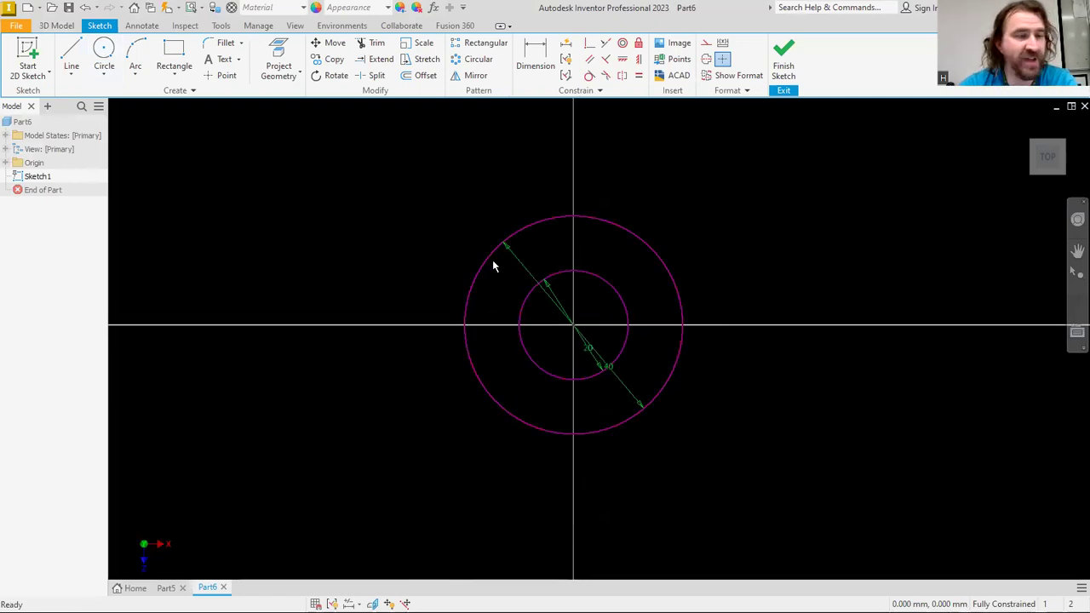
- Draw a 20 mm line leftward from the outer circle's top quadrant and continue it into a notch 10 mm deep and 10 mm wide
click(71, 53)
click(574, 215)
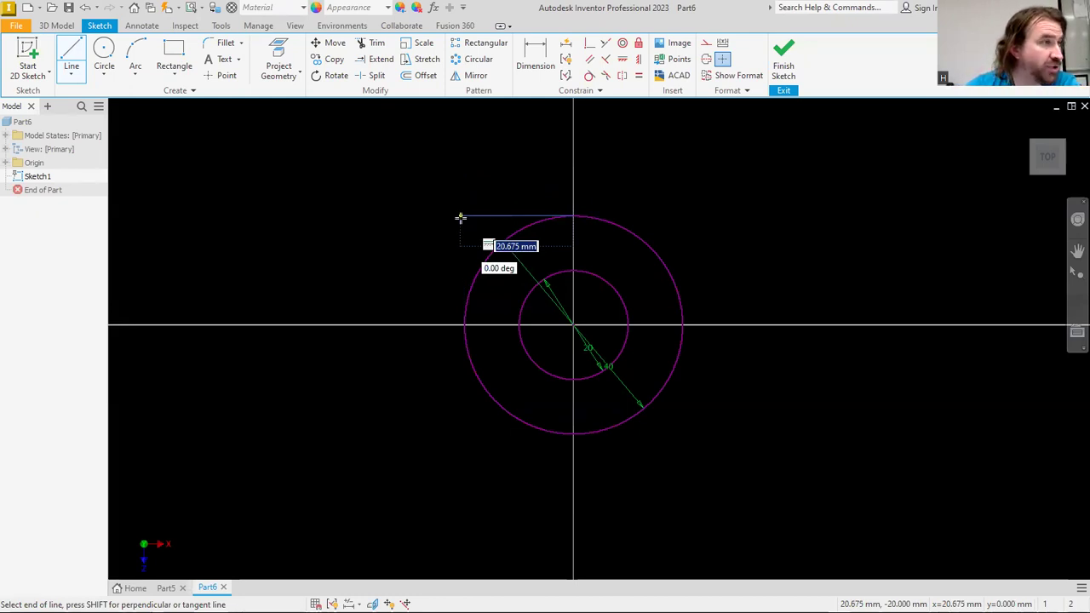
text(20)
key(Return)
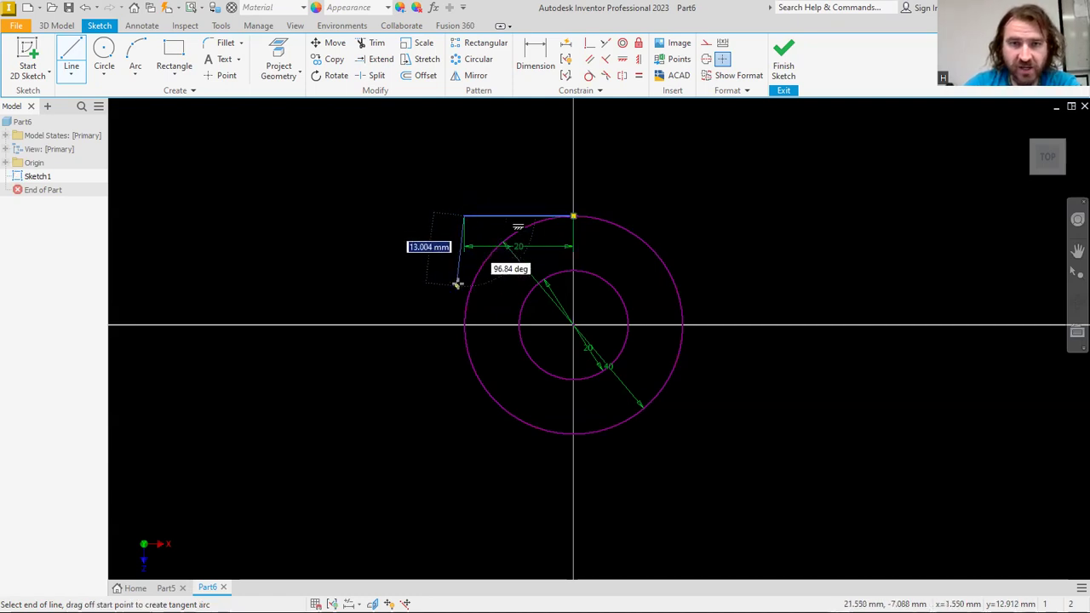
text(10)
key(Return)
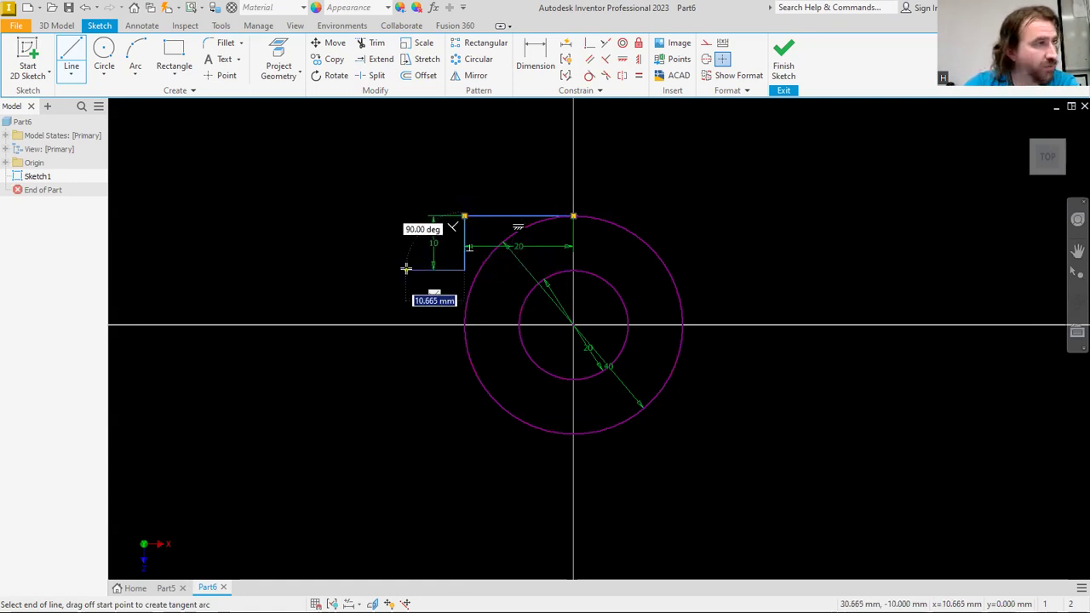
text(10)
key(Return)
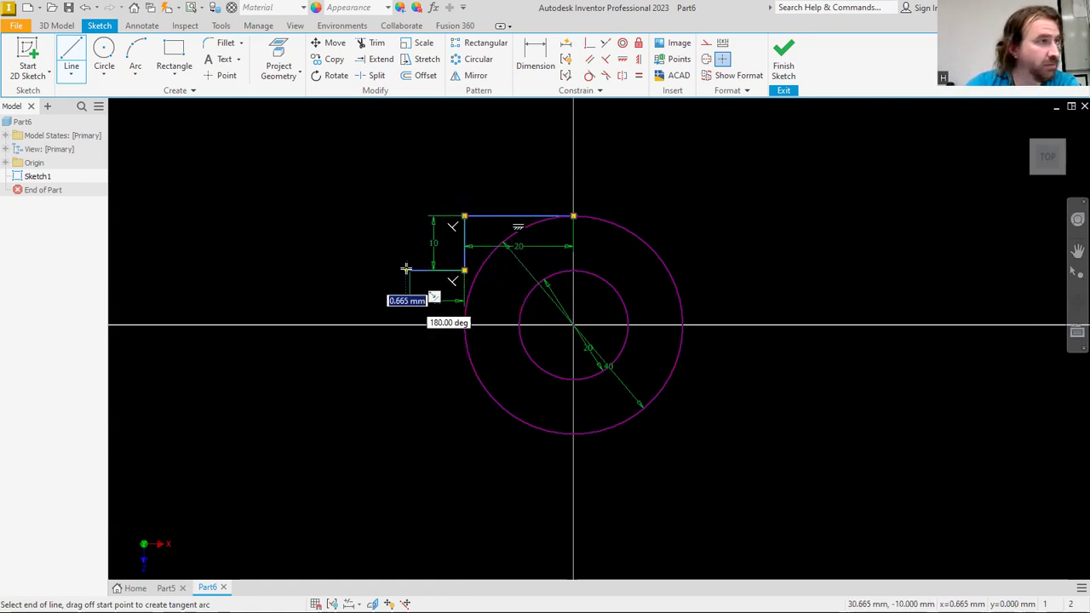
text(10)
key(Return)
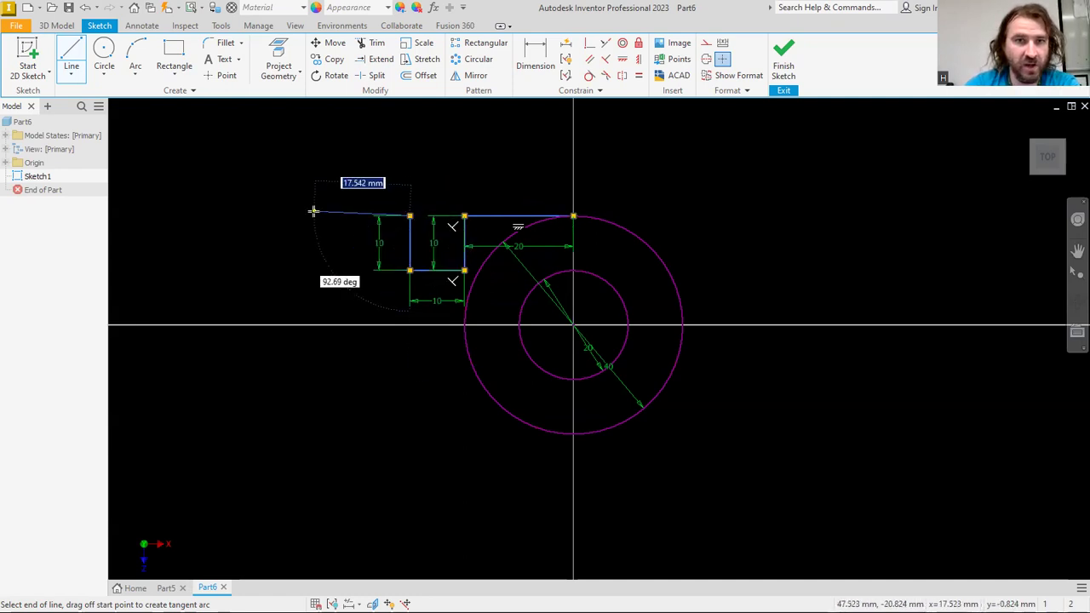
- Continue the outline around the left block with a 20 mm upper edge, a 40 mm end edge and a 20 mm lower edge
text(20)
key(Return)
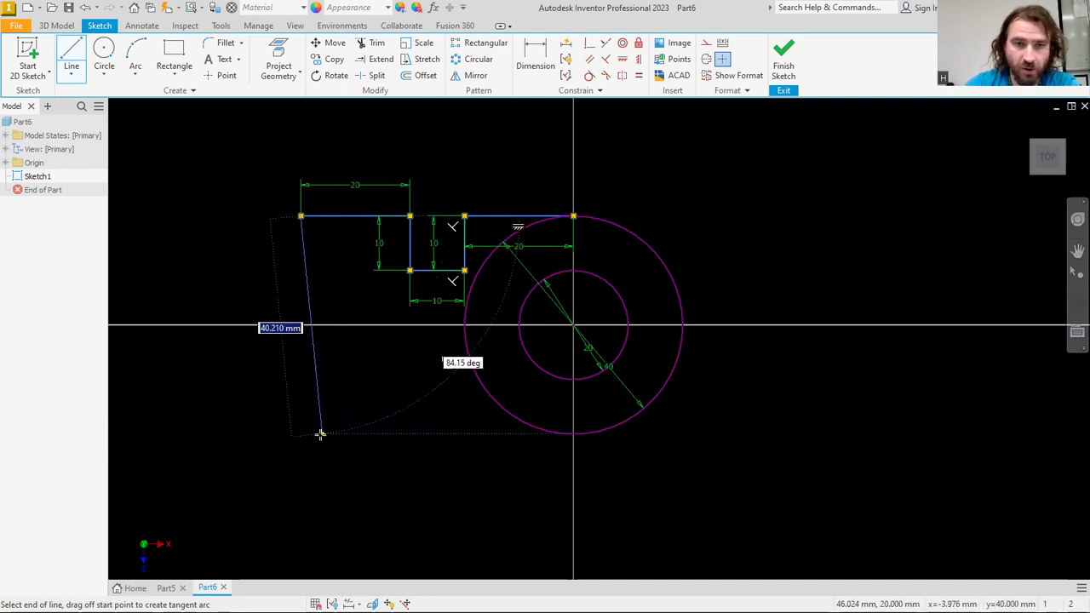
text(40)
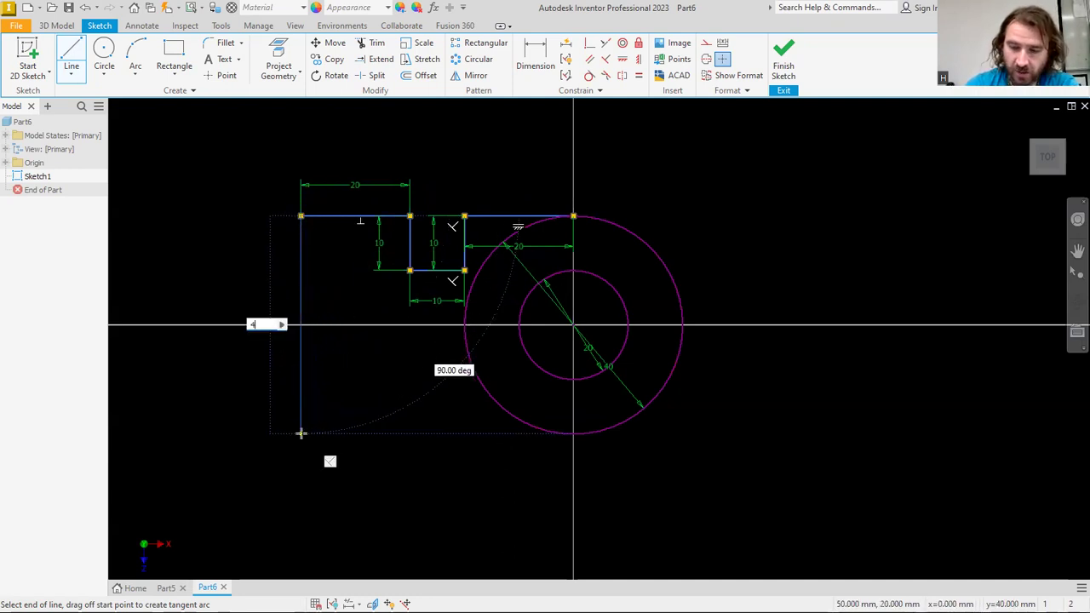
key(Return)
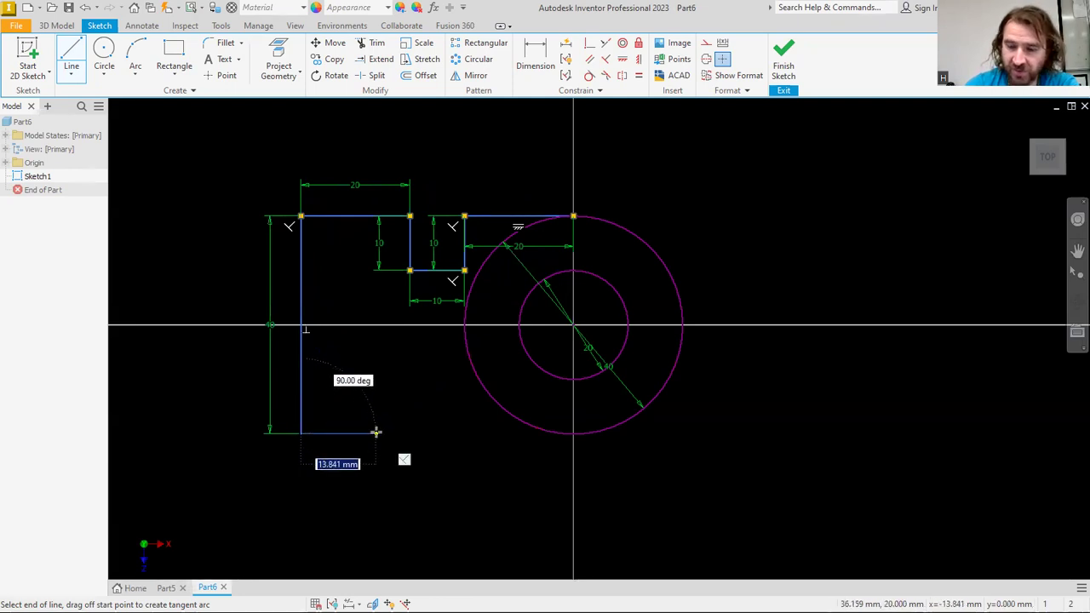
text(20)
key(Return)
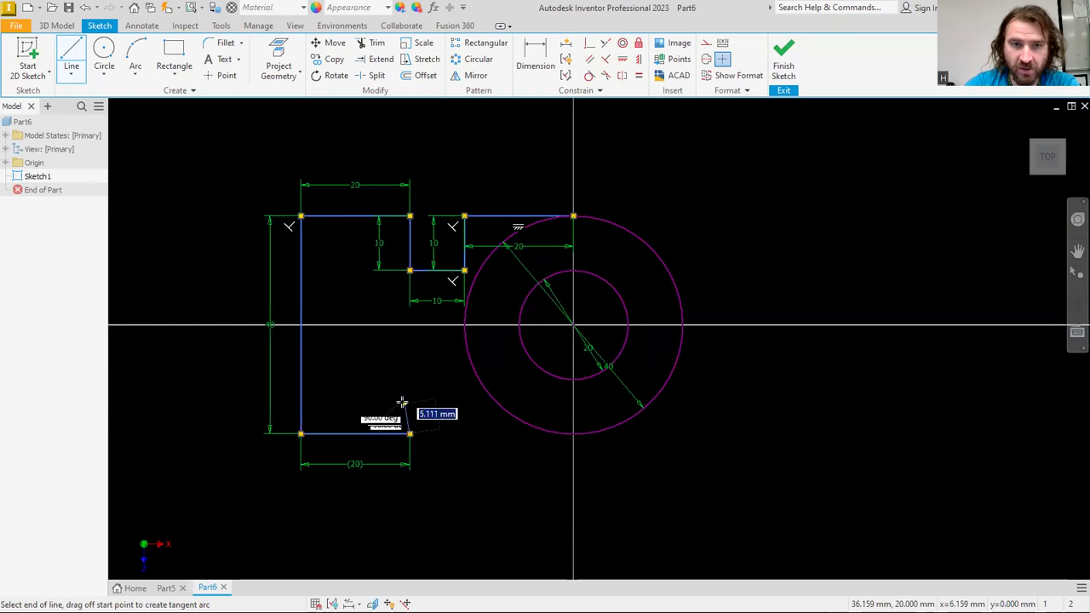
- Draw the matching 10 by 10 mm lower notch and end the outline at the outer circle's bottom quadrant
text(10)
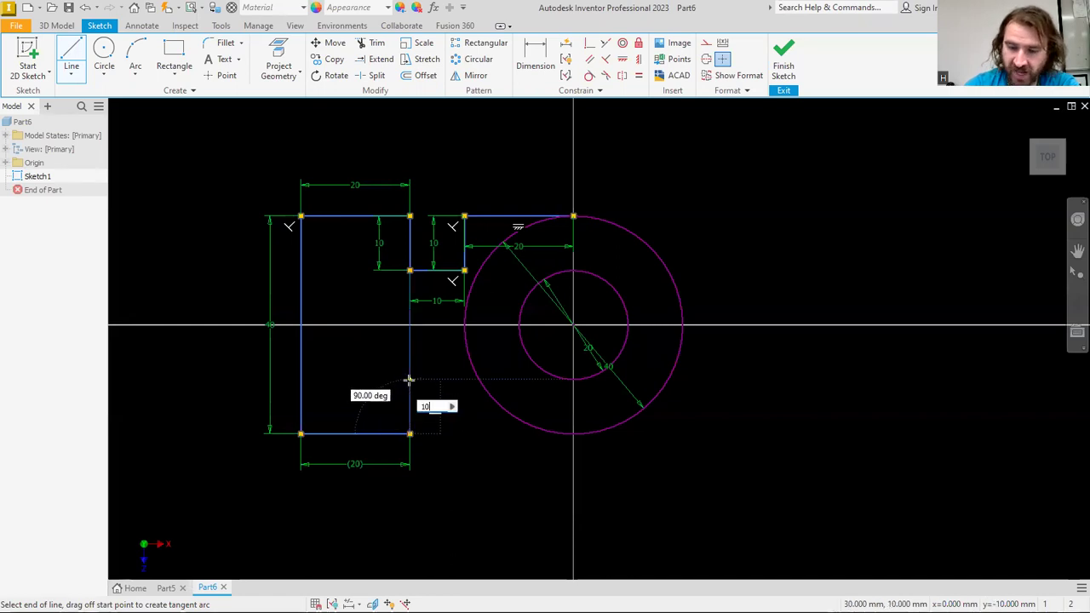
key(Return)
text(10)
key(Return)
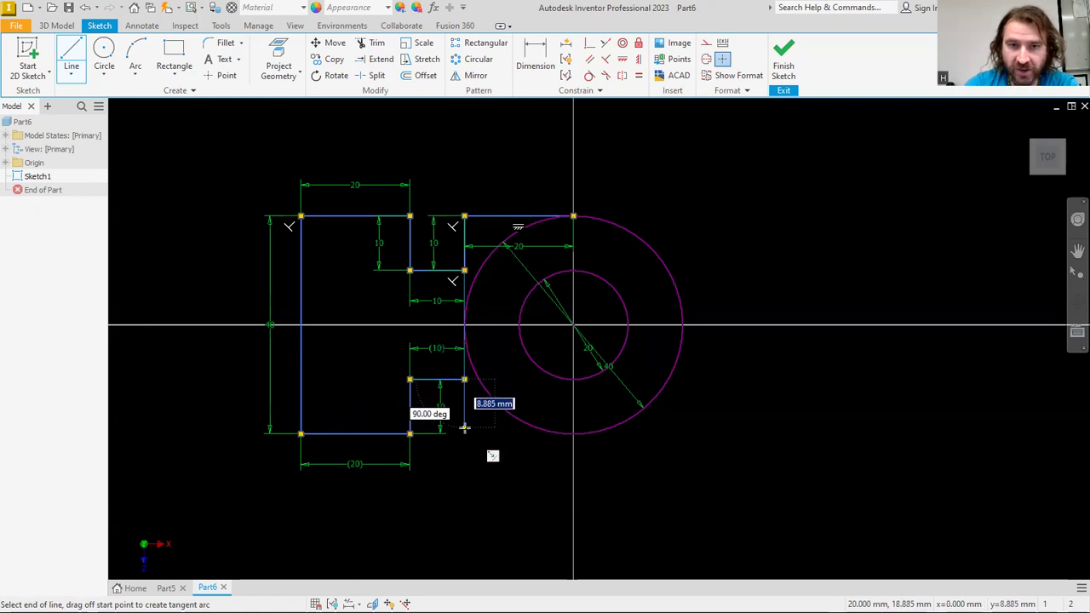
text(1)
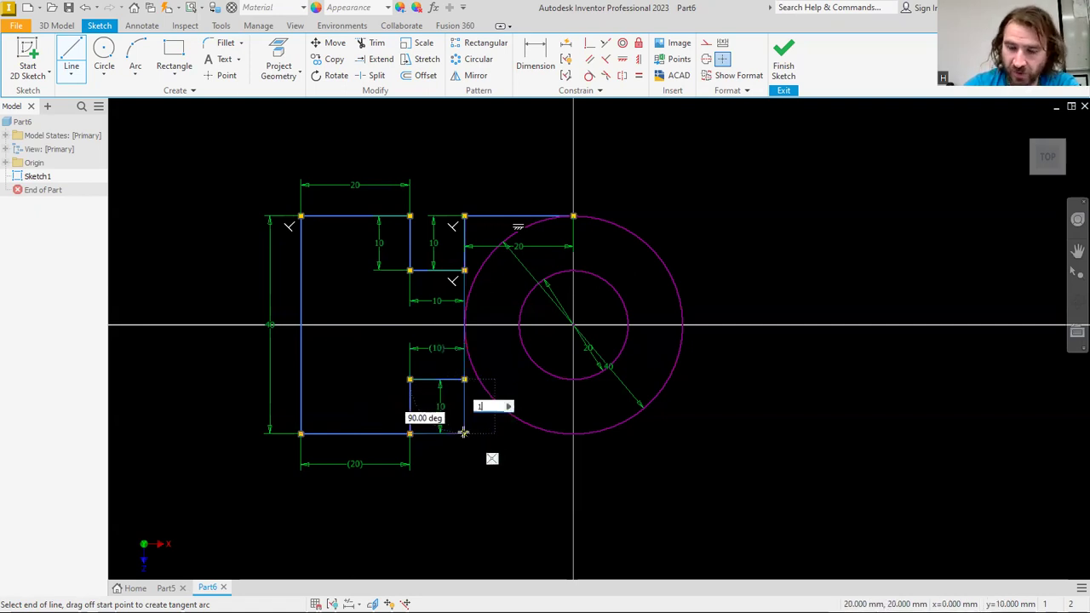
text(0)
key(Return)
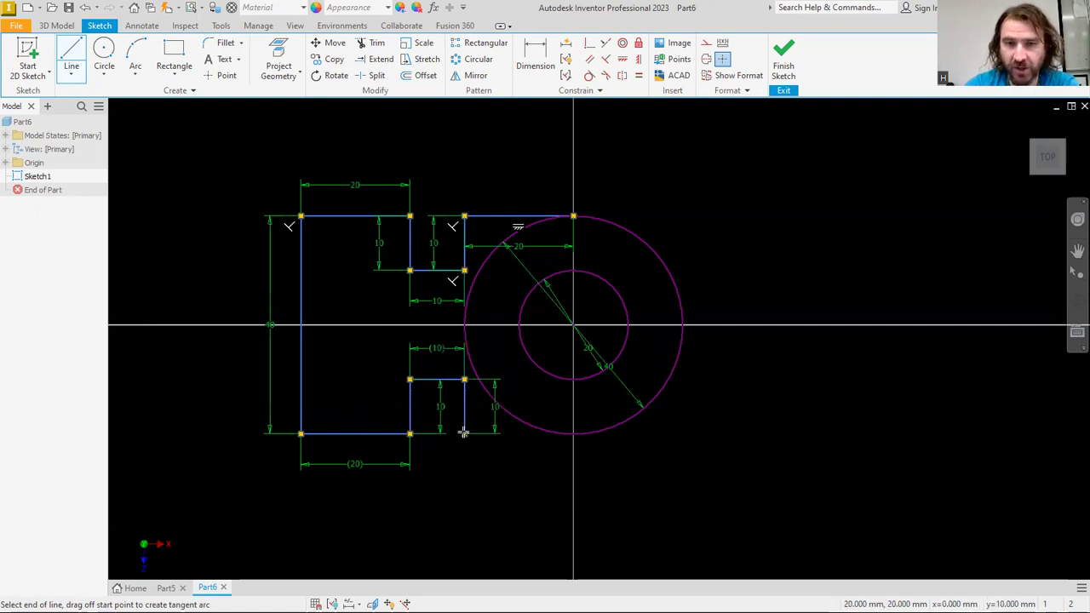
double_click(573, 434)
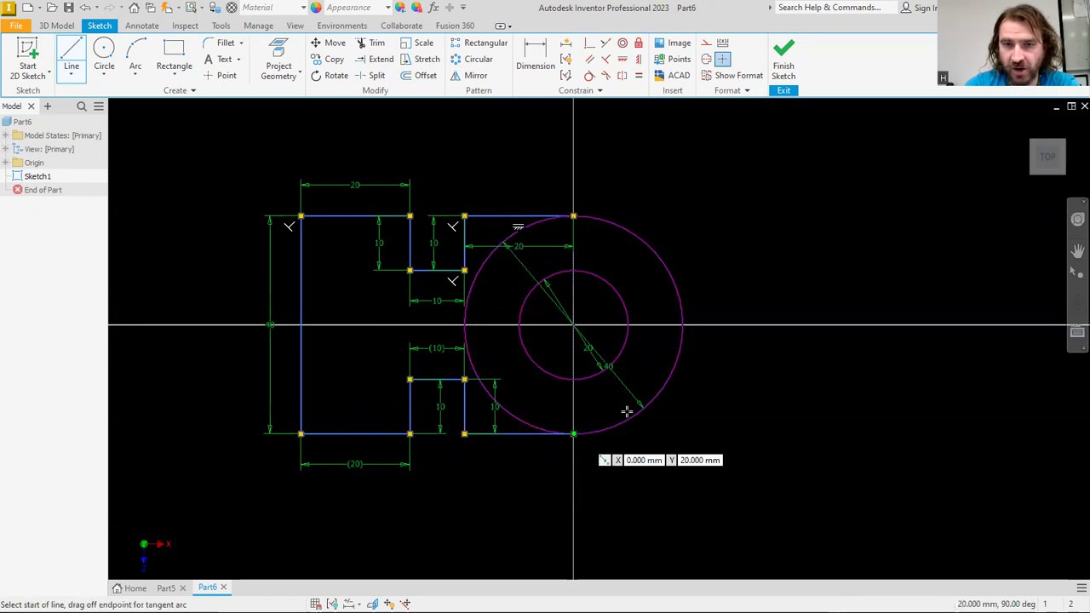
right_click(791, 283)
click(839, 282)
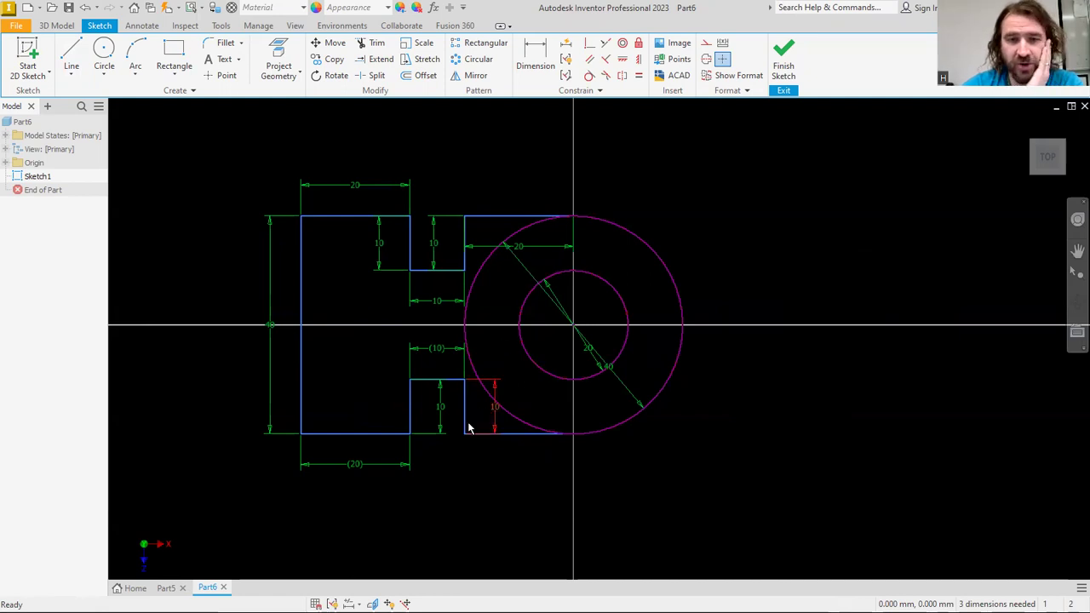
- Apply tangent constraints between the outer circle and the upper and lower lines that meet it
click(588, 75)
click(524, 217)
click(528, 228)
click(507, 434)
click(530, 427)
right_click(702, 198)
click(748, 198)
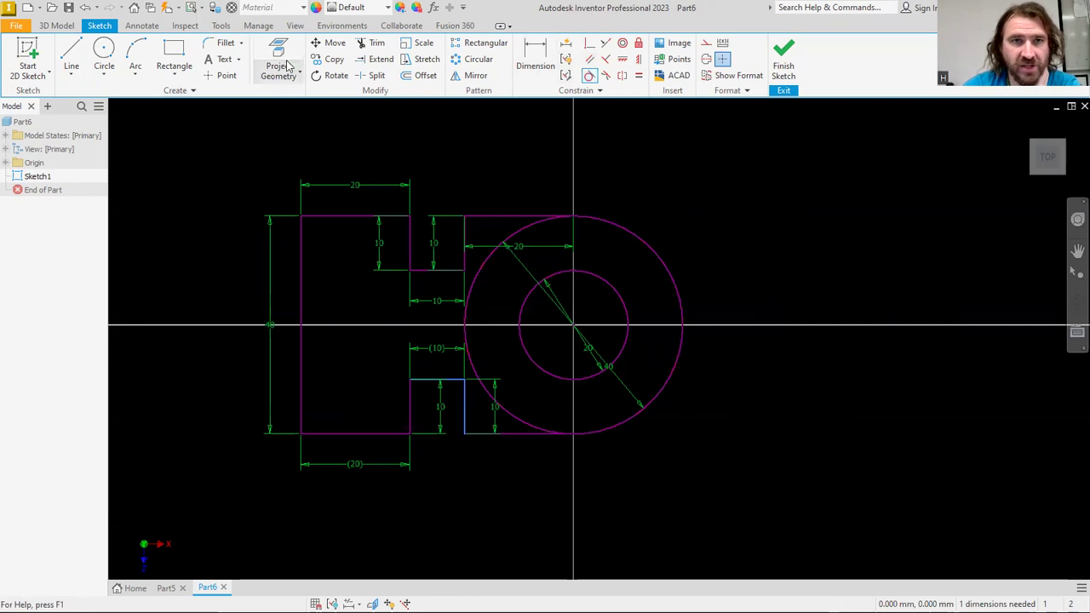
- Trim away the outer circle's left half inside the profile and finish the sketch
click(375, 43)
click(506, 240)
right_click(707, 193)
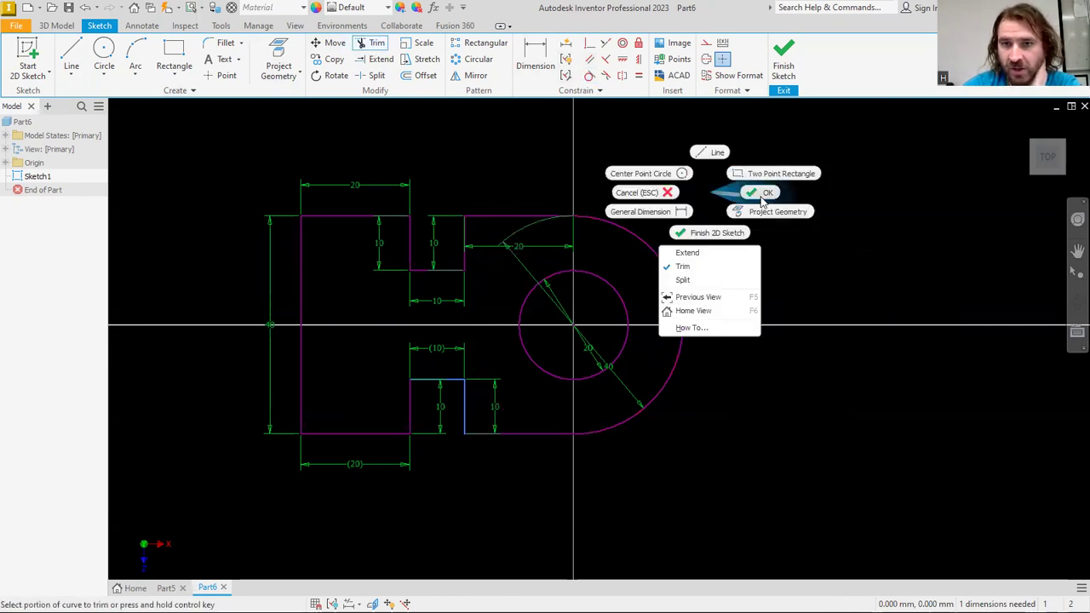
click(758, 195)
middle_drag(998, 180, 1002, 180)
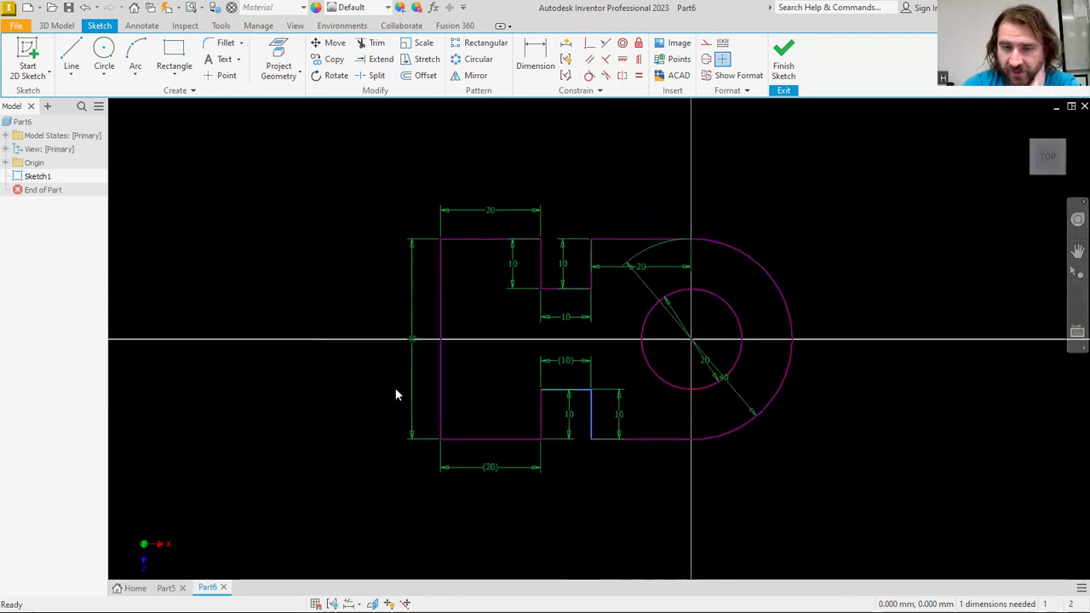
click(782, 58)
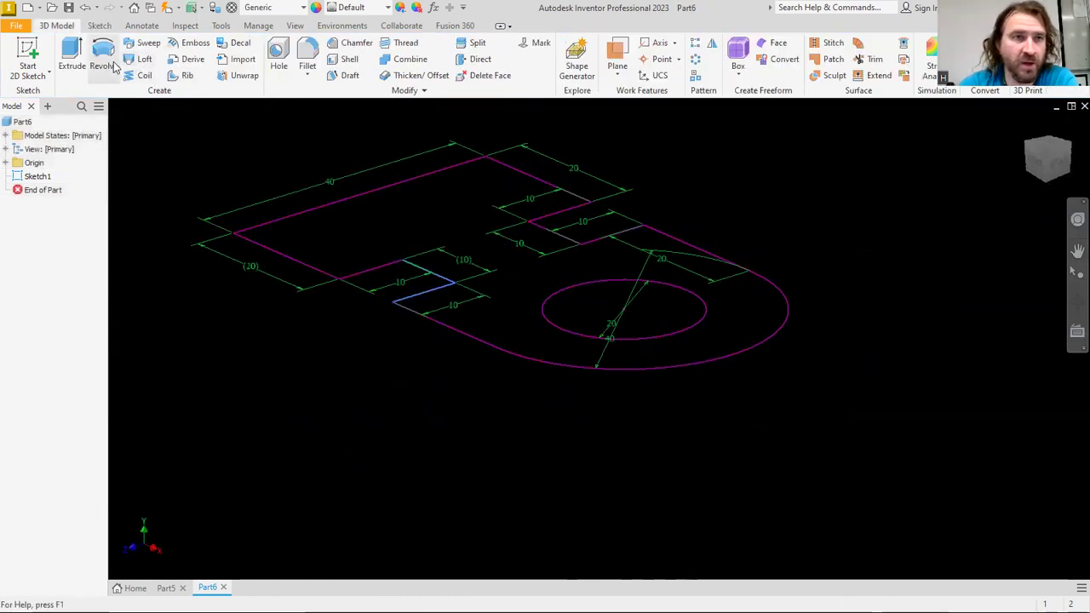
- Extrude the notched profile 20 mm, leaving the inner circle as a hole, and show the part in an isometric view
click(72, 60)
click(521, 282)
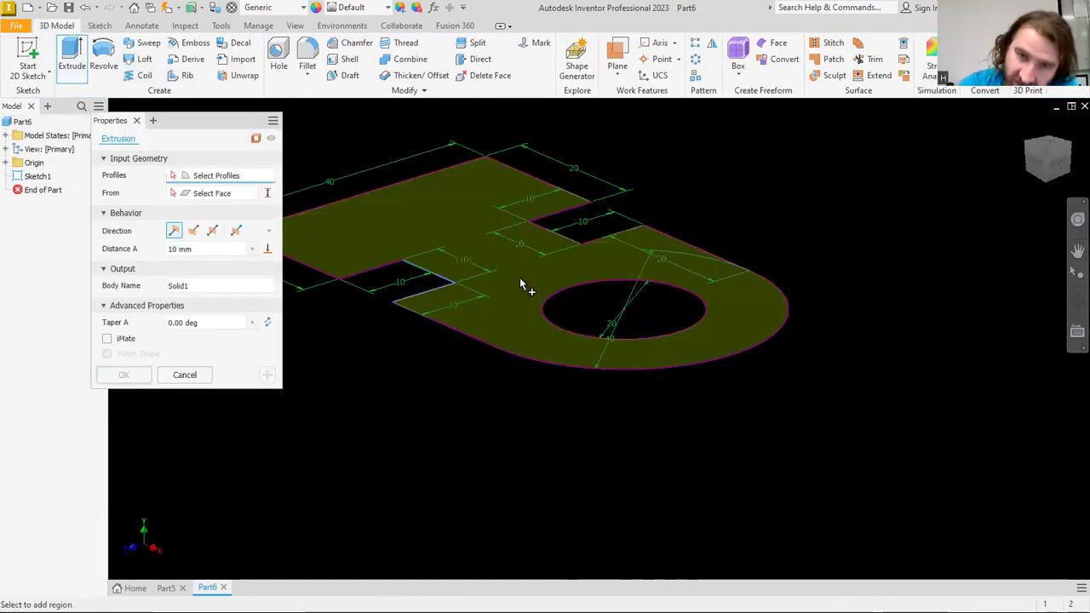
text(20)
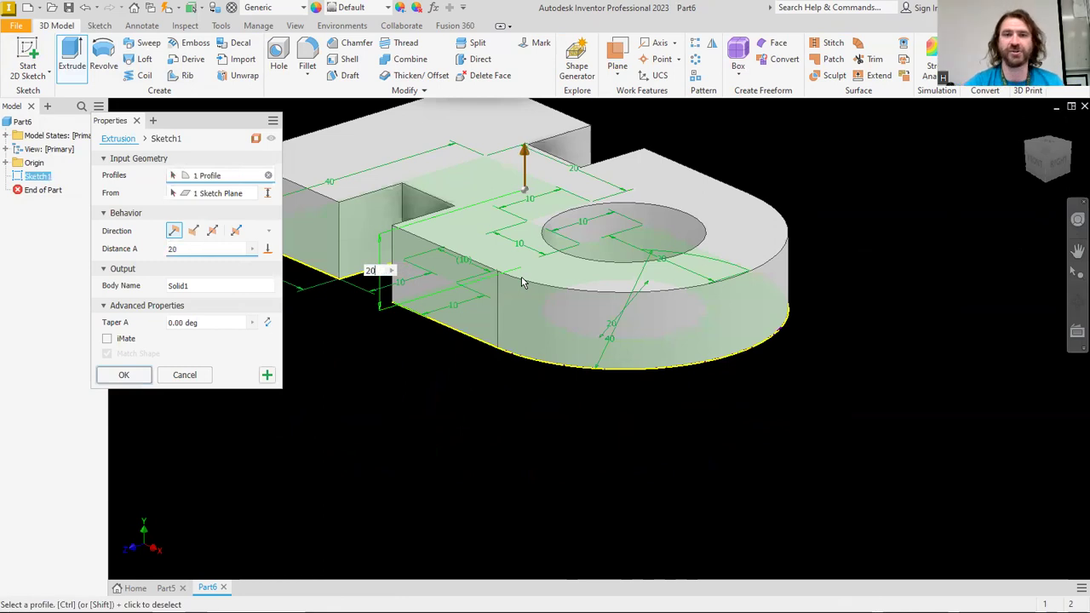
scroll(649, 273, up, 3)
scroll(639, 220, down, 3)
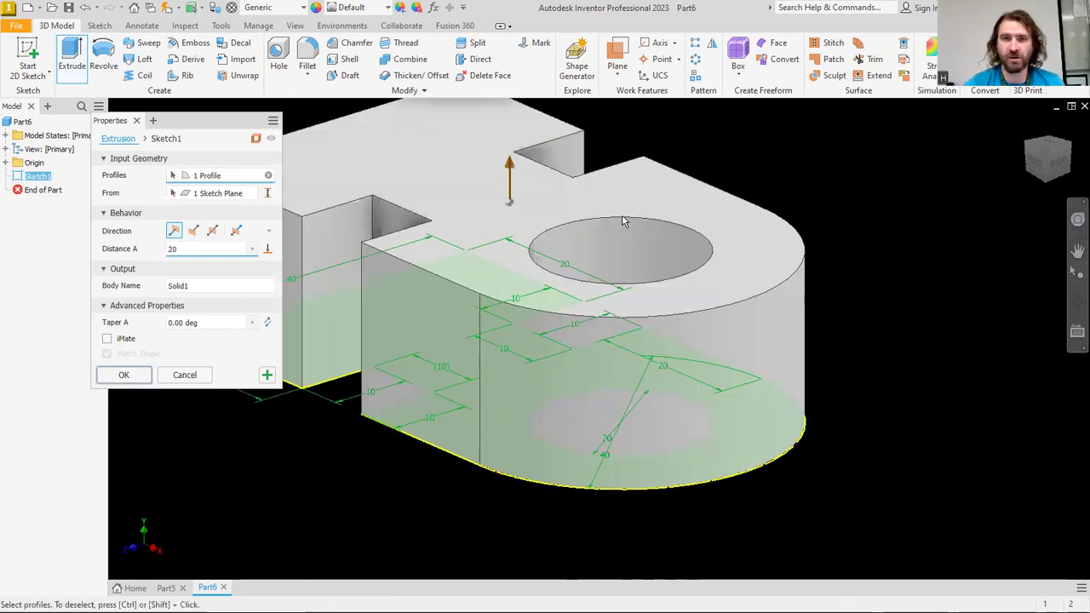
click(123, 374)
click(1046, 153)
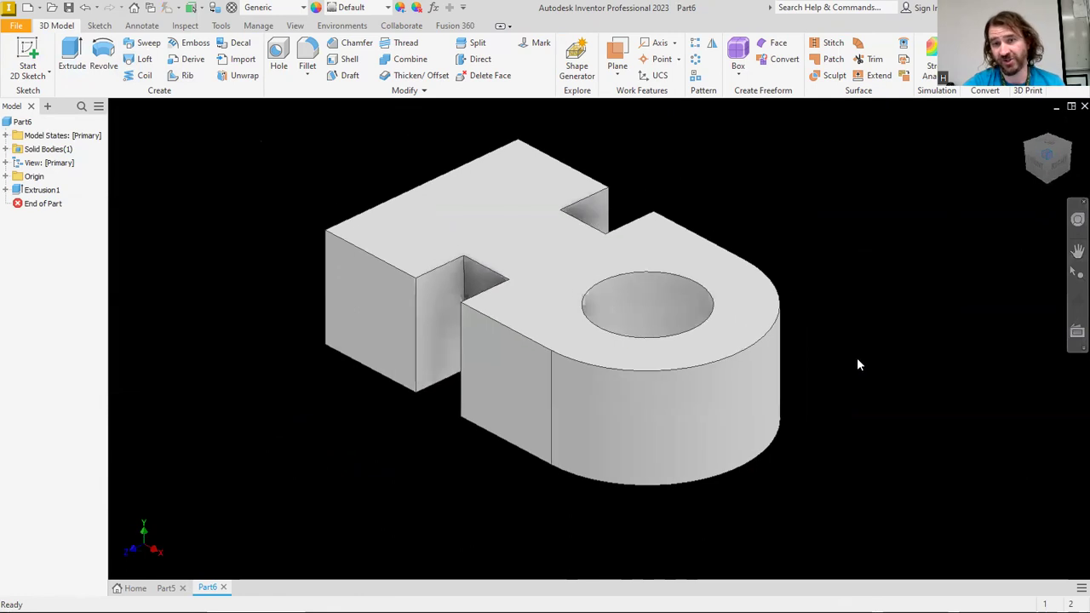